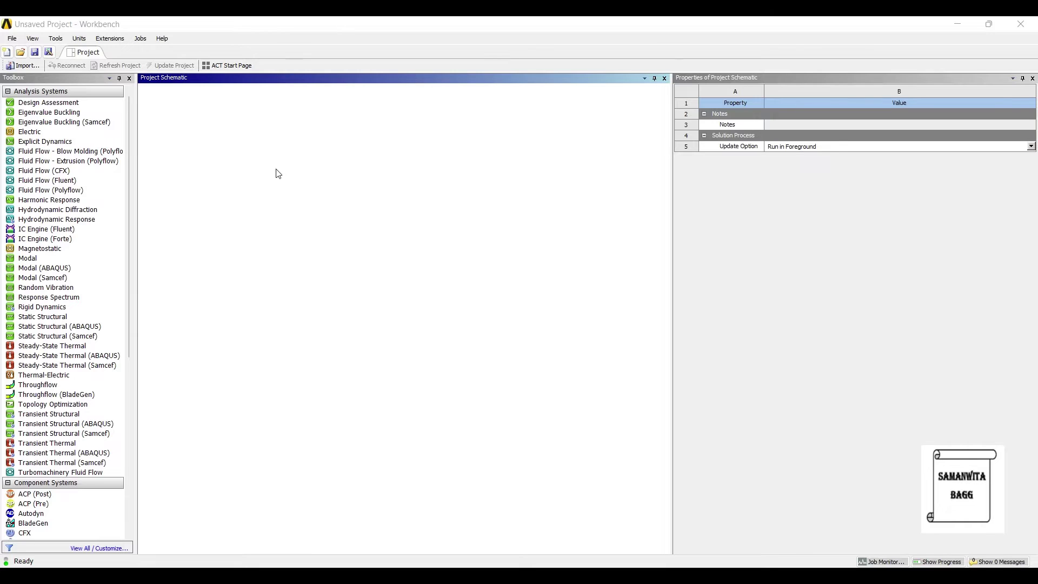
Add a Static Structural system and create its geometry in a new DesignModeler session.
click(43, 316)
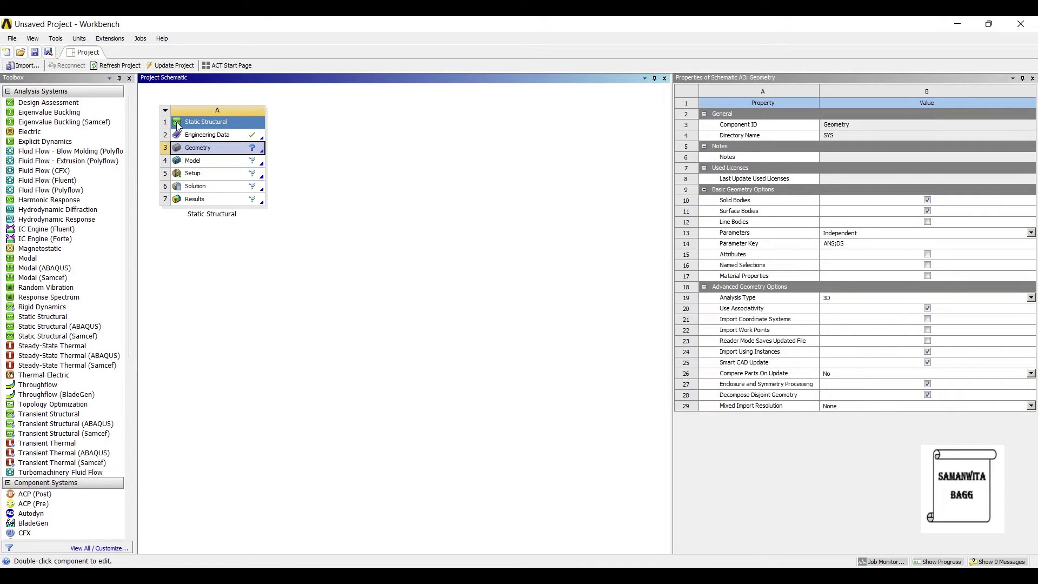
right_click(220, 148)
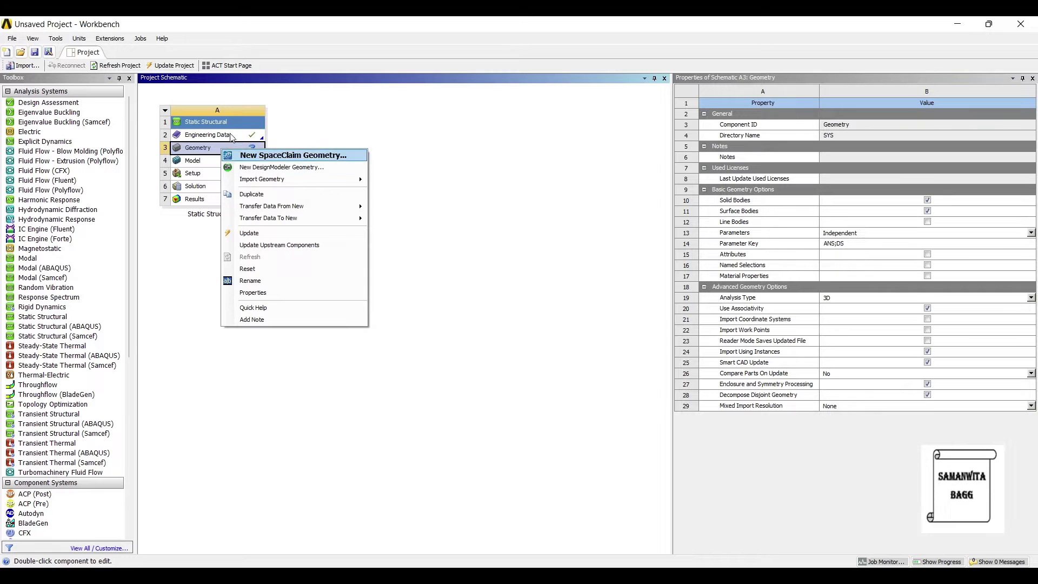
click(280, 167)
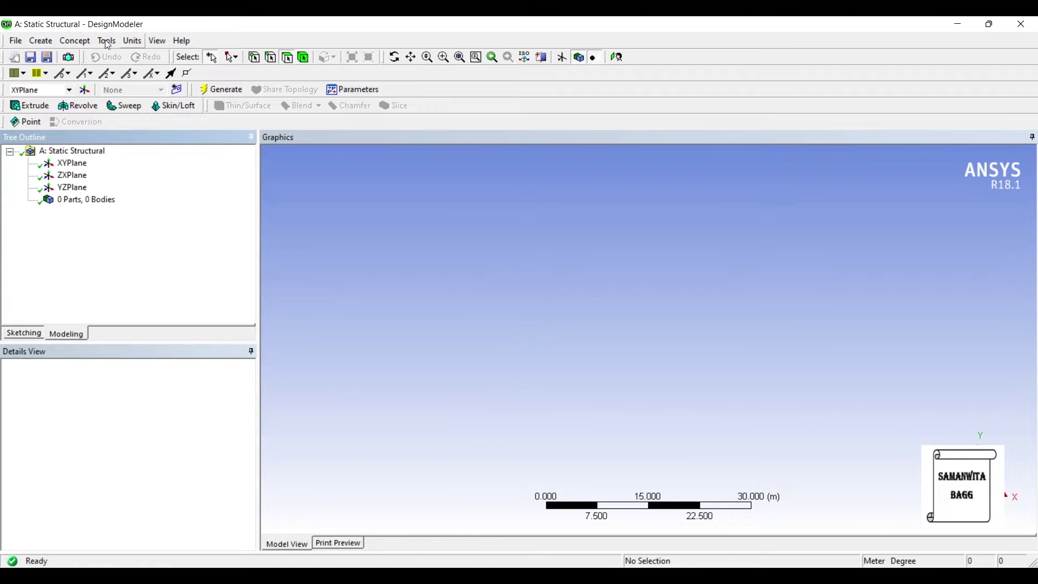
click(132, 40)
Set the units to millimetres and sketch a circle centred at the origin on the XY plane.
click(138, 83)
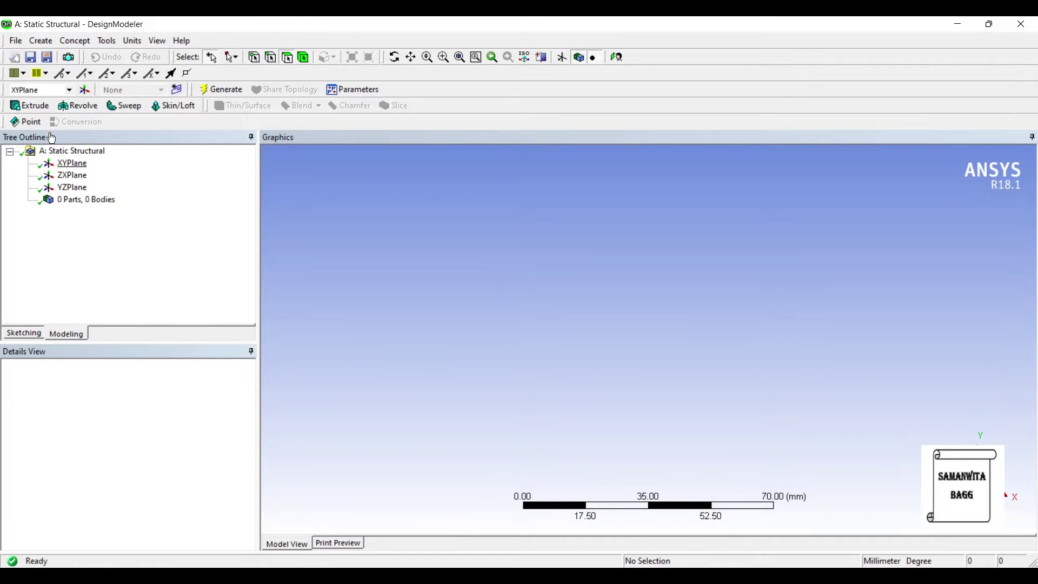
click(71, 163)
click(493, 56)
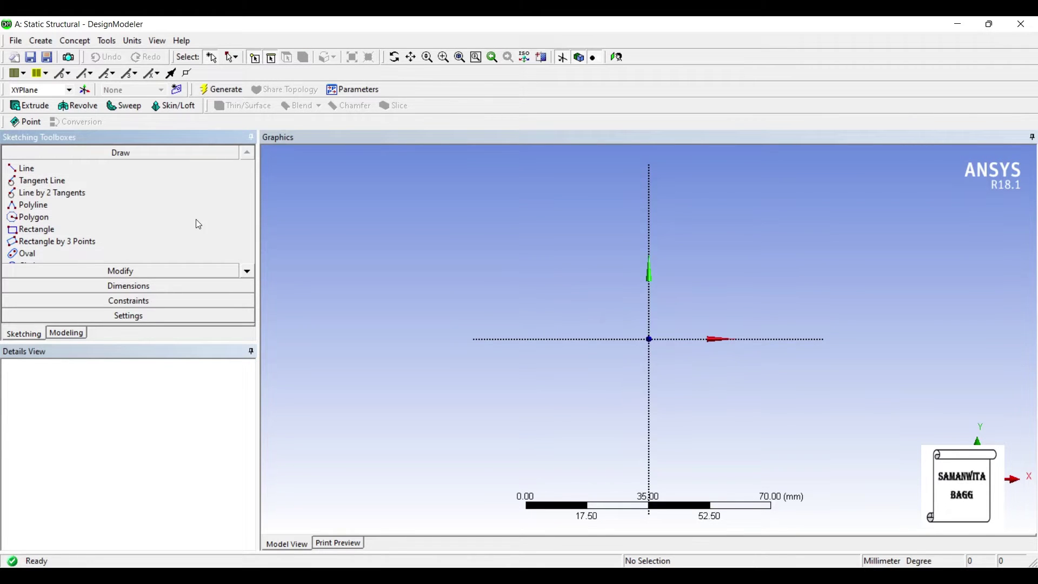
scroll(199, 224, down, 1)
click(27, 254)
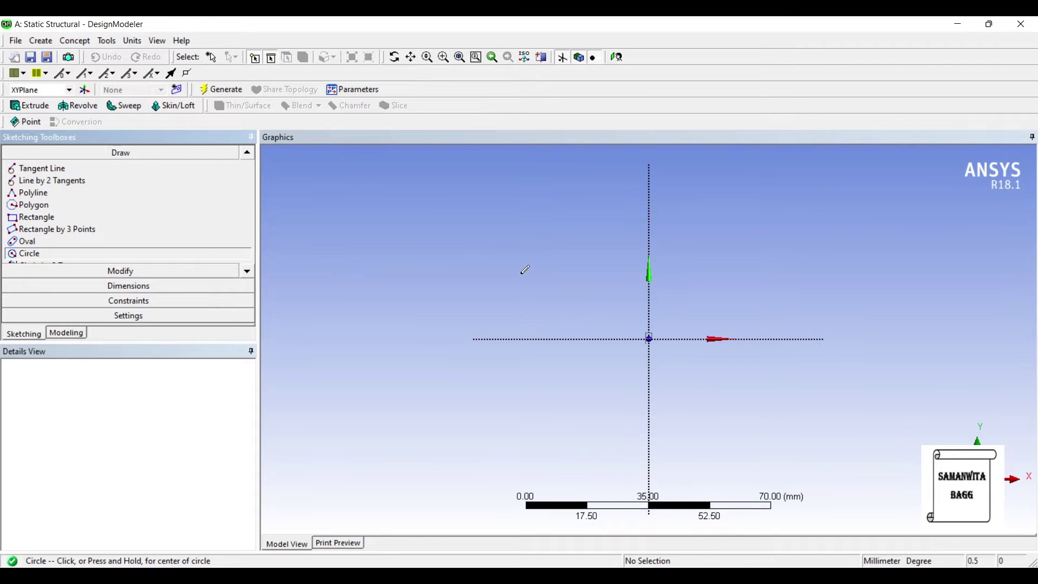
click(649, 339)
click(681, 381)
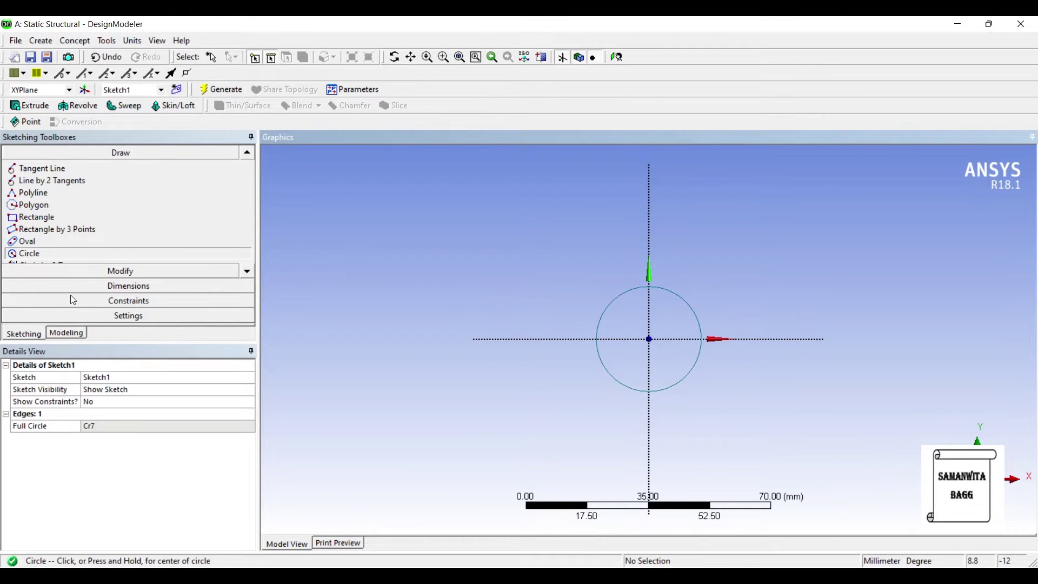
Dimension the circle's diameter D1 as 20 mm.
click(86, 286)
click(602, 317)
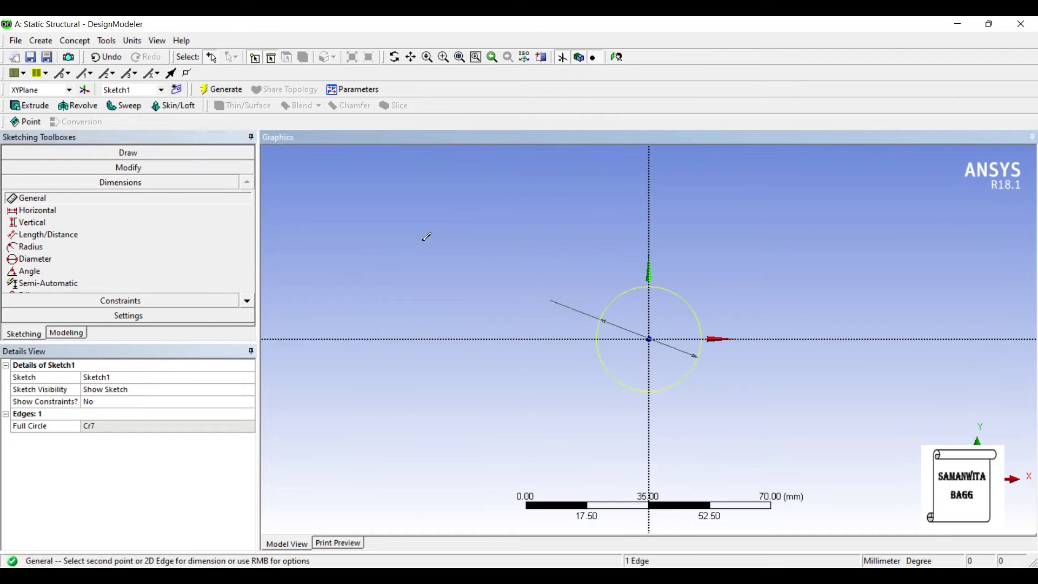
click(525, 297)
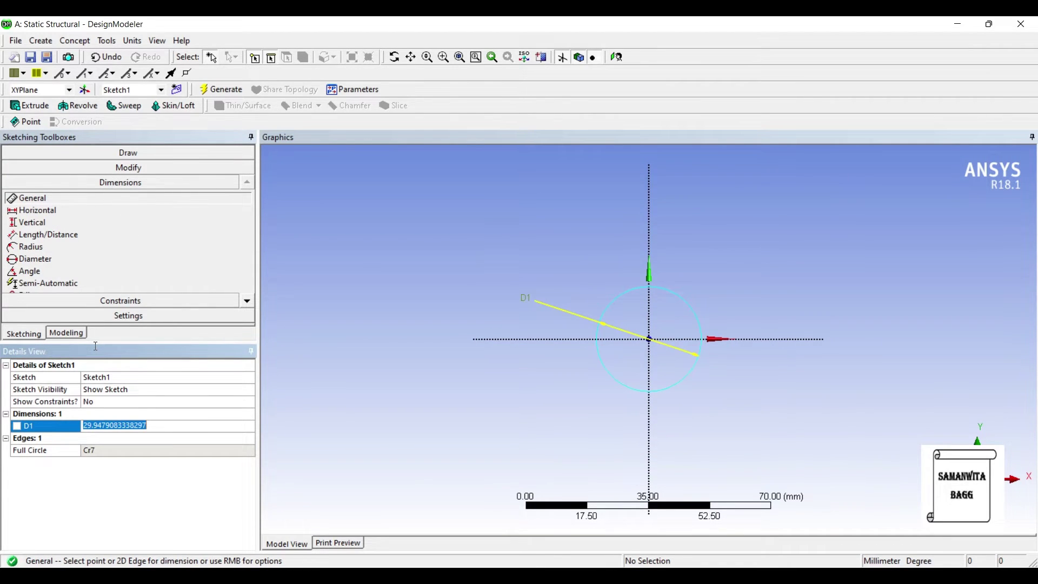
text(20)
key(Return)
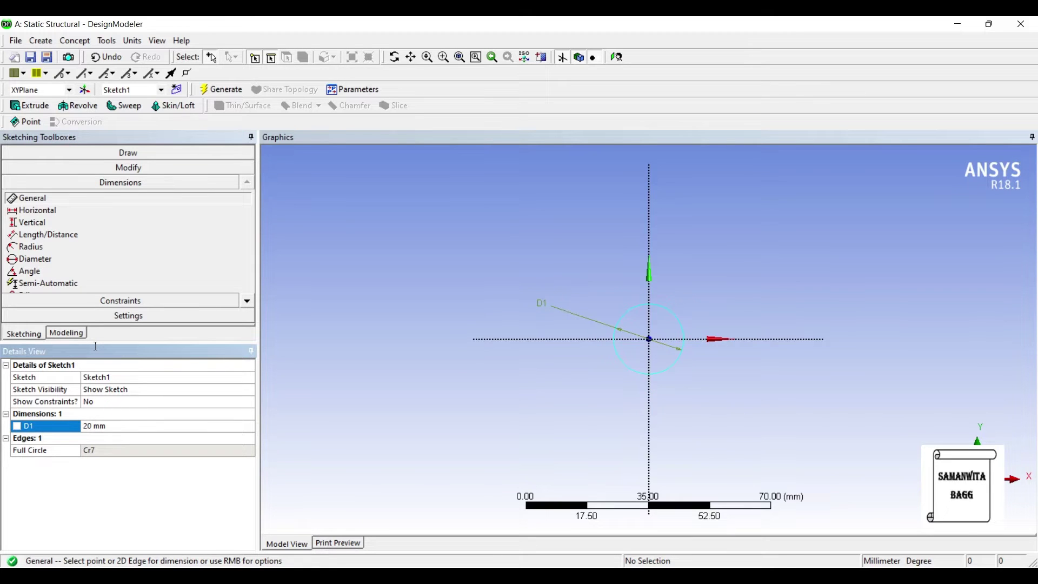
Extrude Sketch1 by 100 mm, generate the shaft, and go to Workbench's Engineering Data.
click(29, 106)
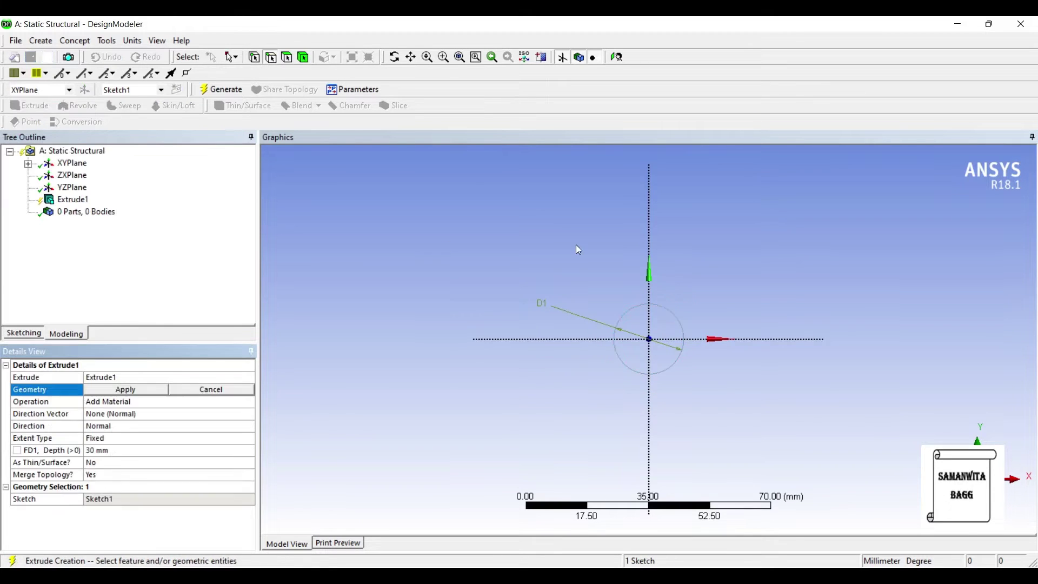
middle_drag(579, 250, 427, 278)
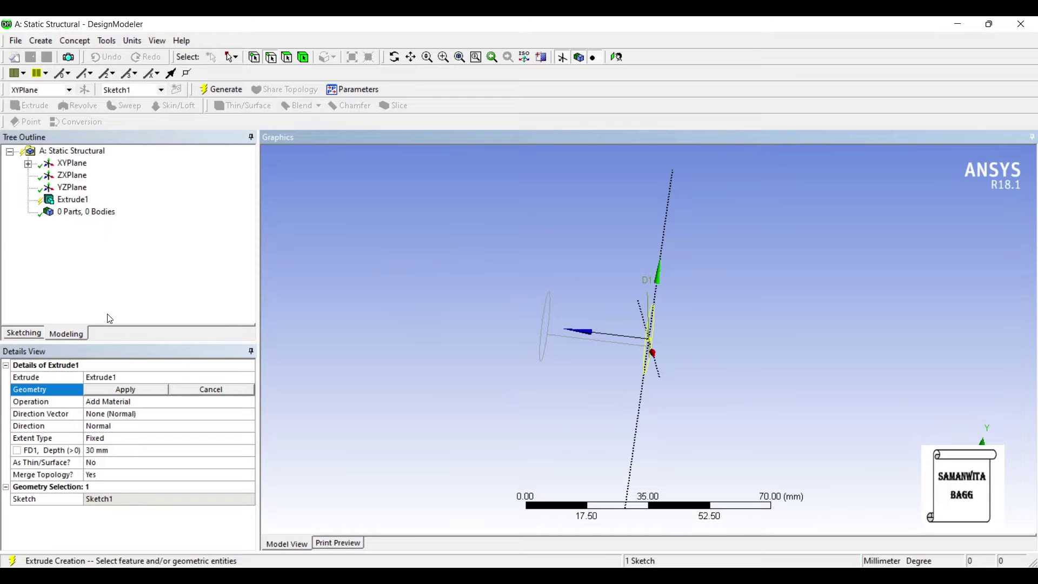
click(126, 389)
click(89, 450)
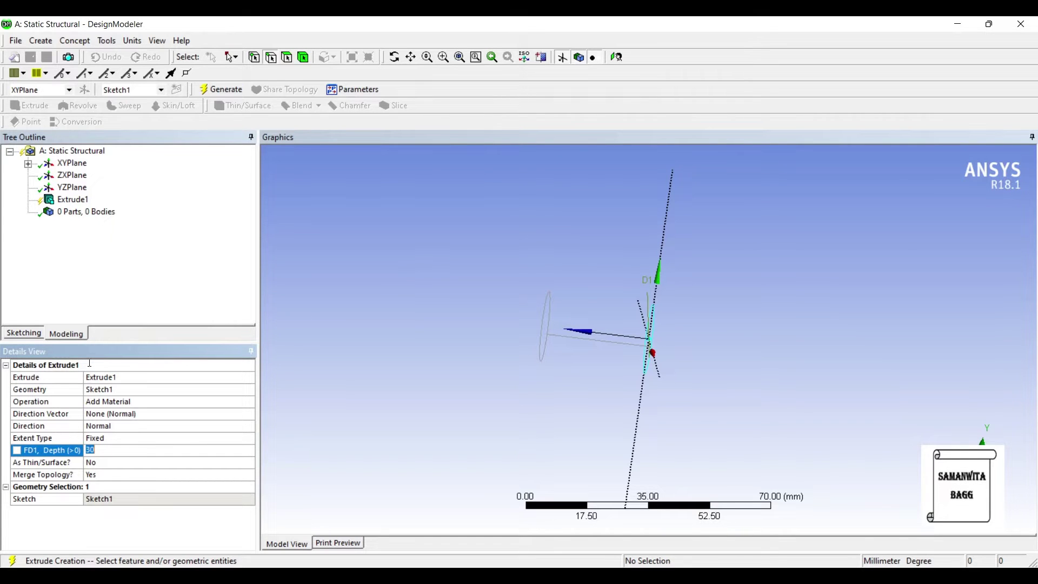
text(100)
key(Return)
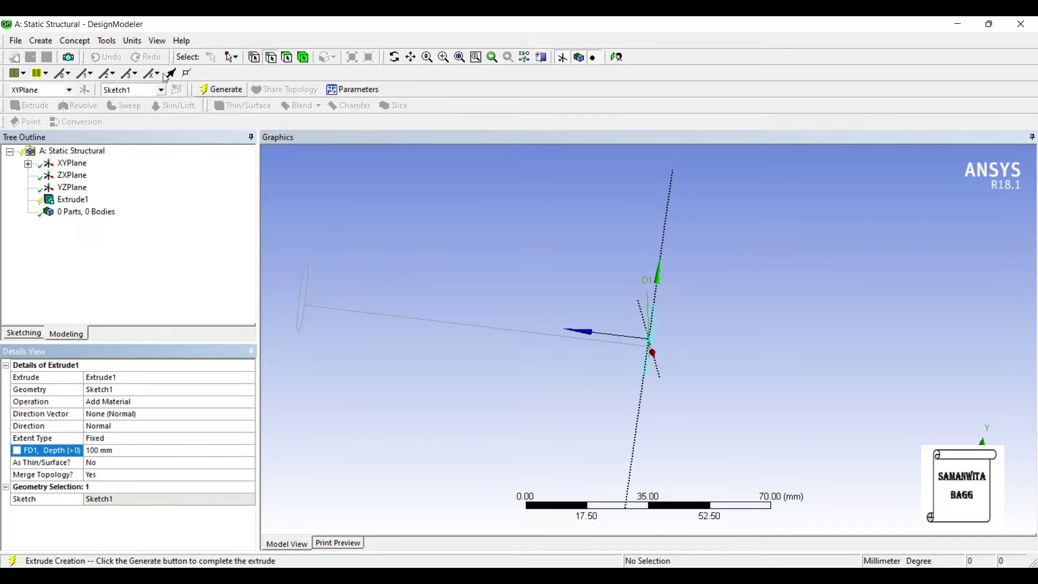
click(221, 89)
middle_drag(433, 268, 749, 308)
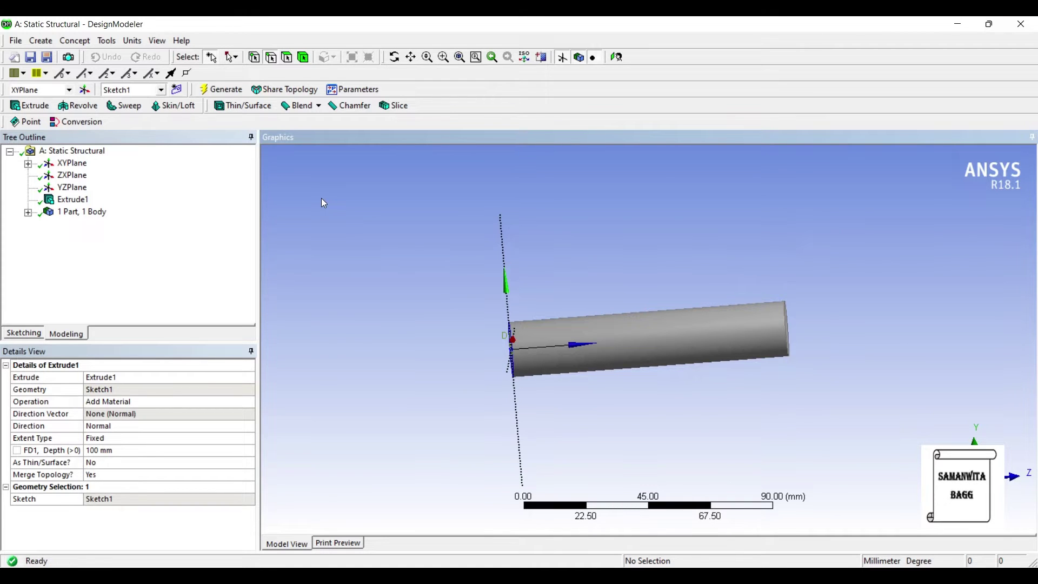
key(alt+Tab)
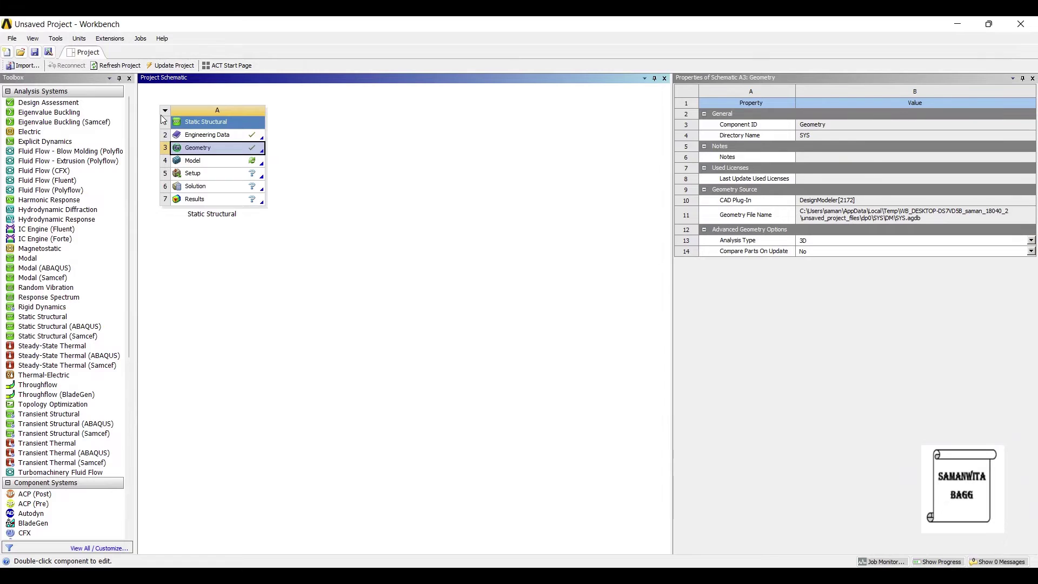
double_click(258, 138)
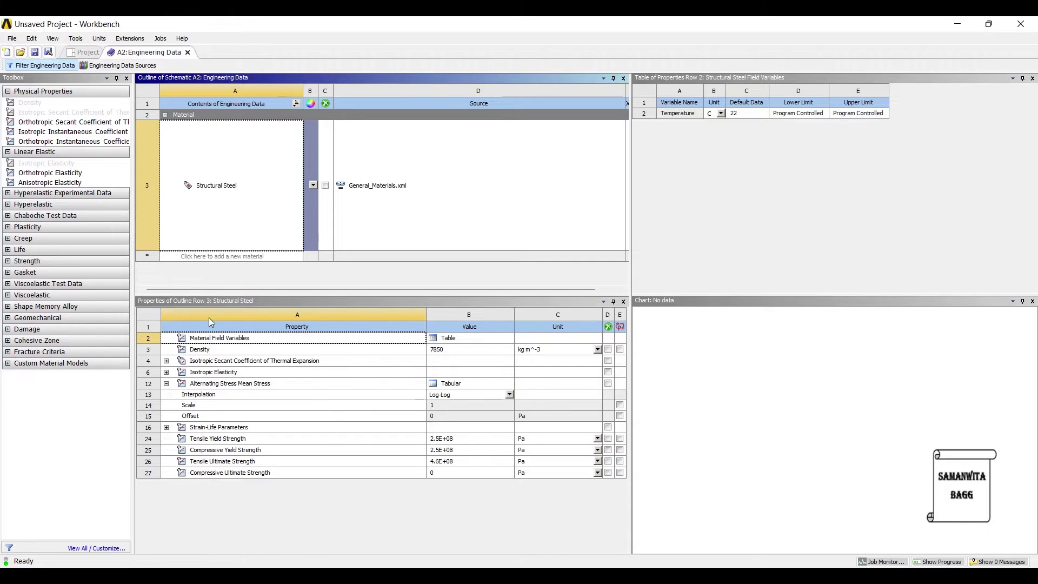
Give Structural Steel's alternating stress curve Semi-Log interpolation with stress in MPa.
click(347, 395)
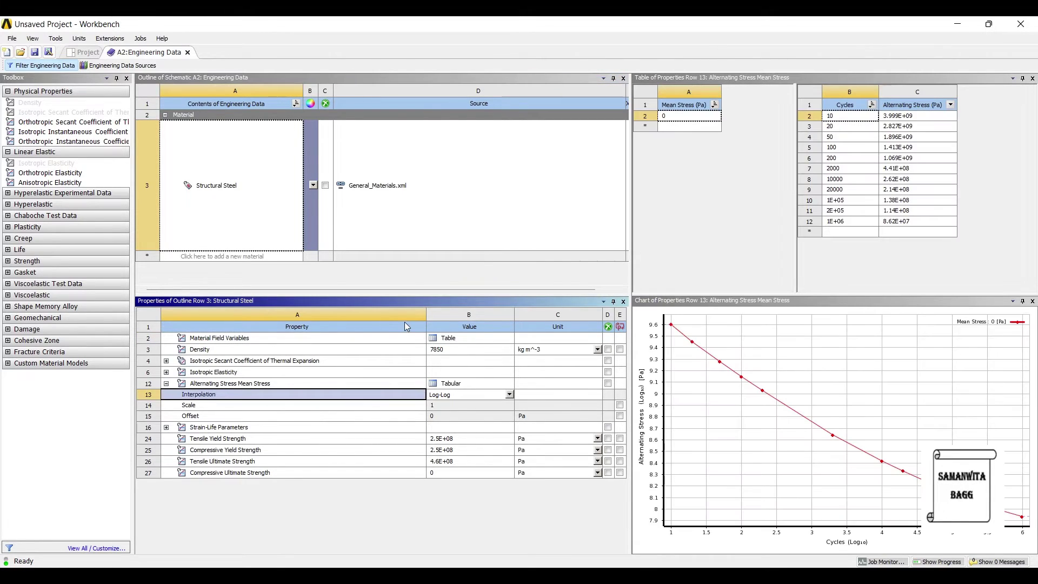
click(510, 394)
click(443, 412)
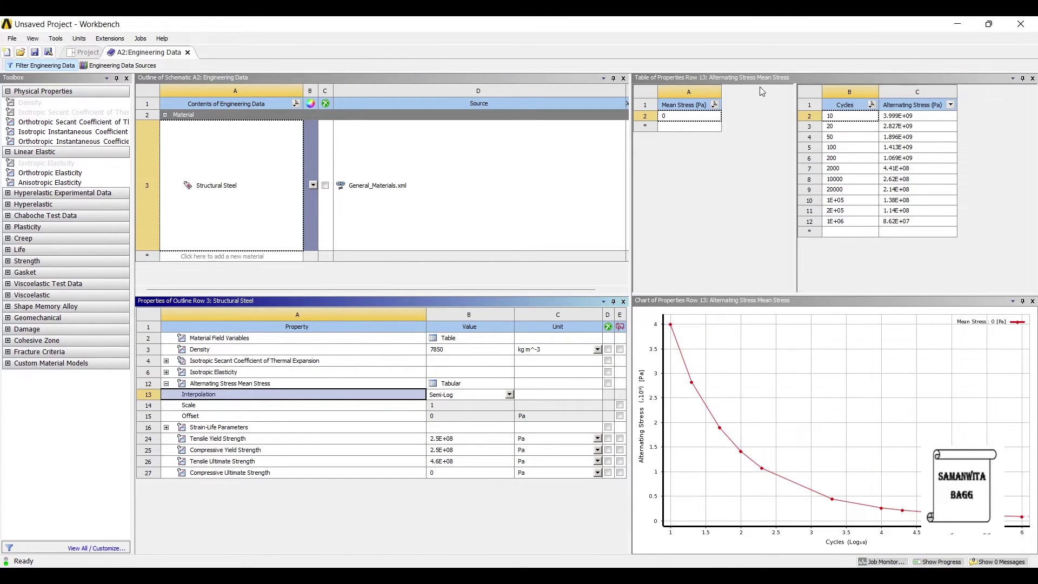
click(951, 105)
key(Down)
key(Down)
key(Down)
key(Down)
key(Down)
key(Return)
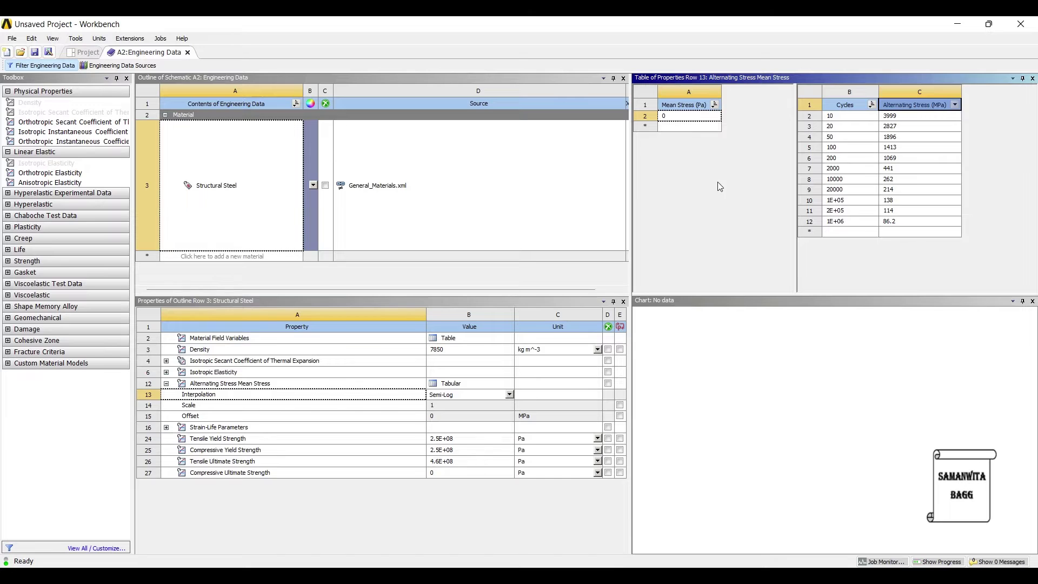
click(180, 327)
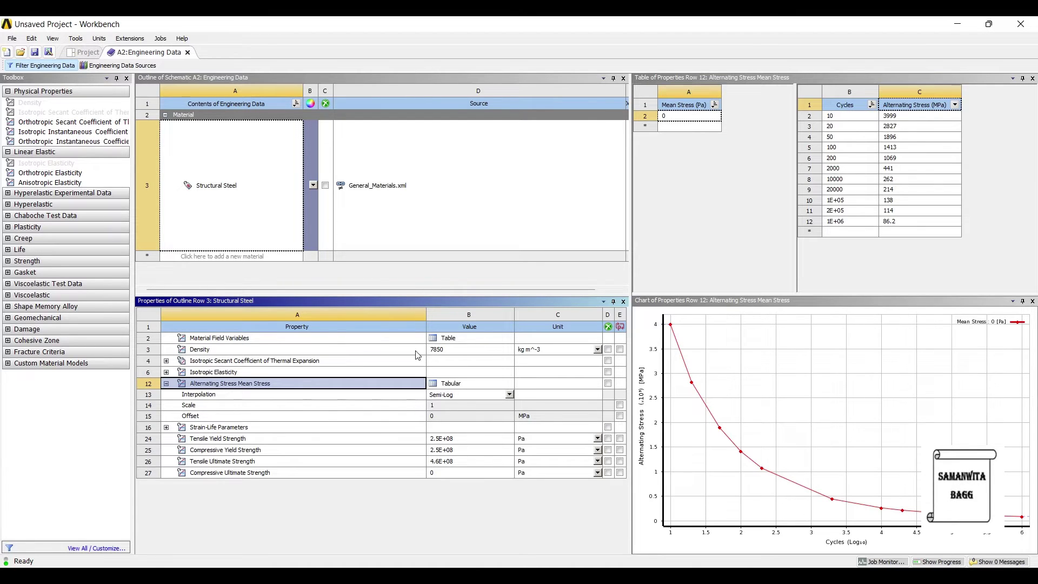
click(78, 52)
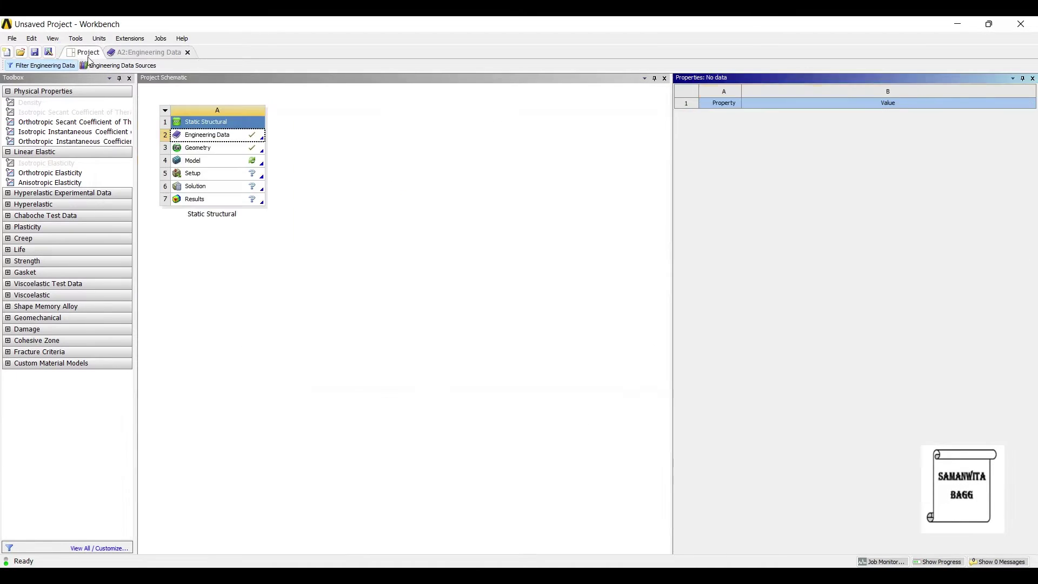
Update the project and launch the Model cell in ANSYS Mechanical.
click(172, 65)
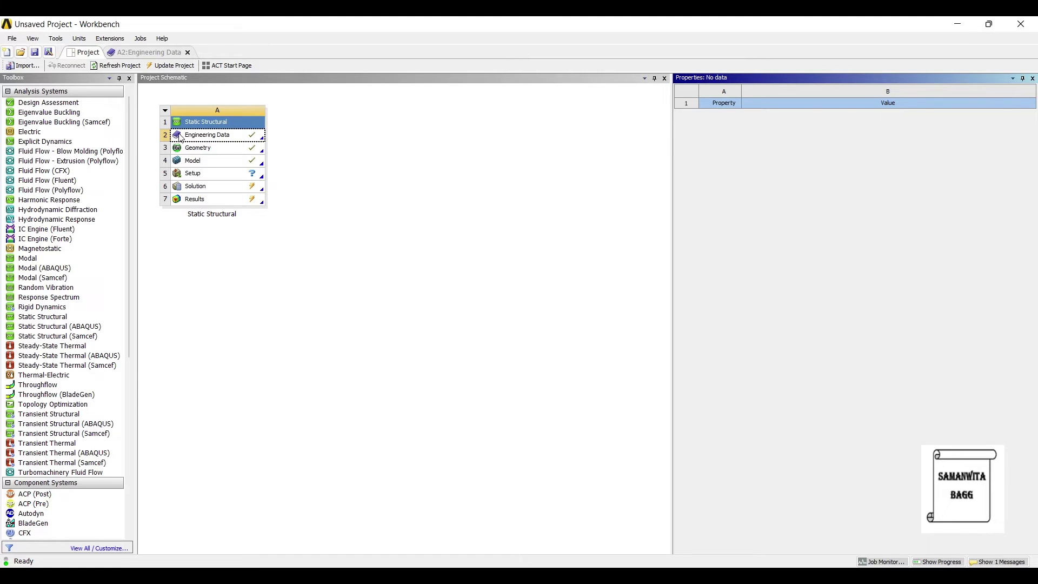
double_click(195, 161)
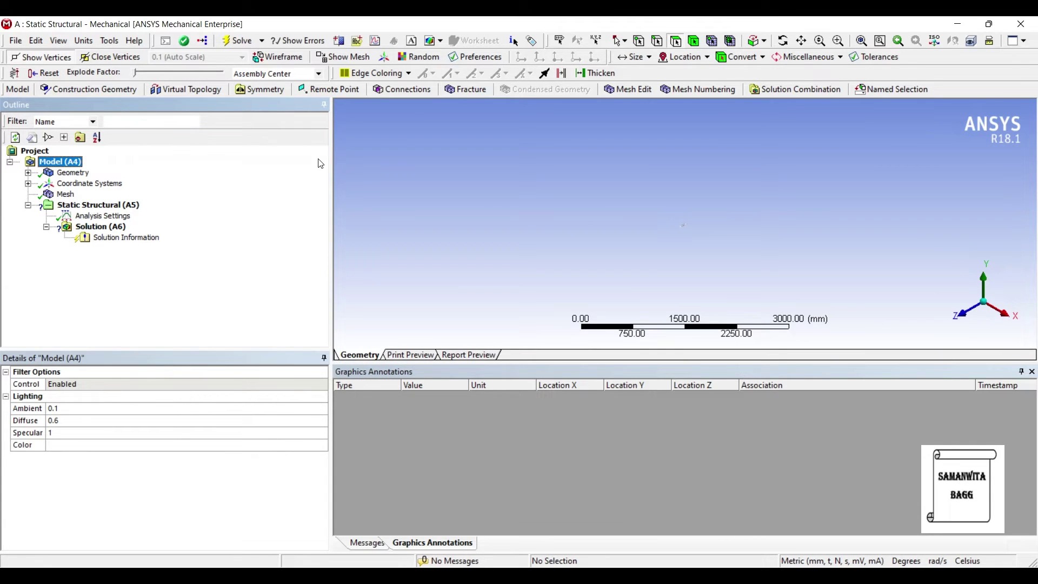
Lay the shaft horizontal and inspect the Solid body and its material.
scroll(520, 213, up, 8)
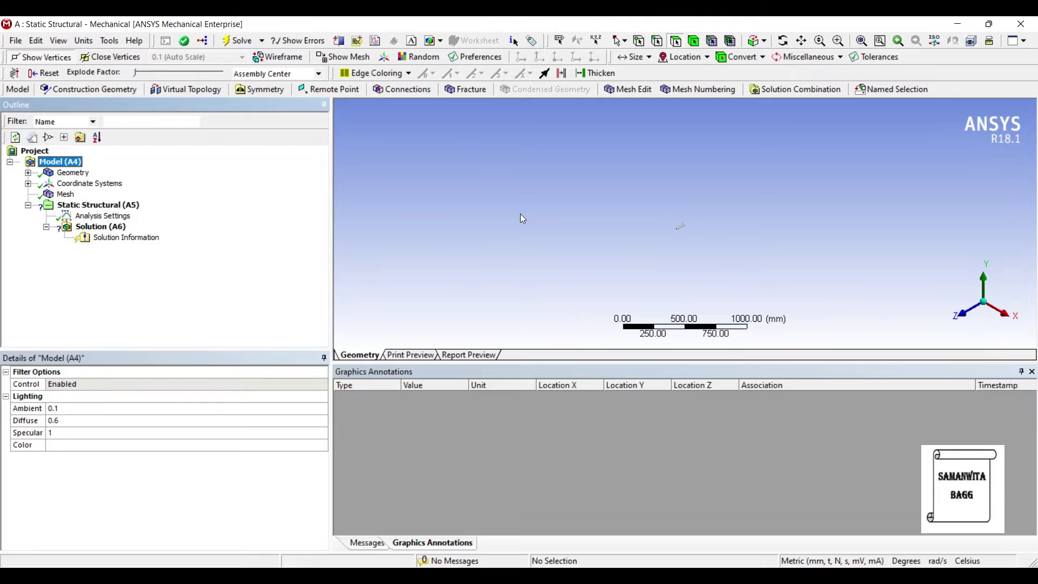
scroll(524, 219, up, 1)
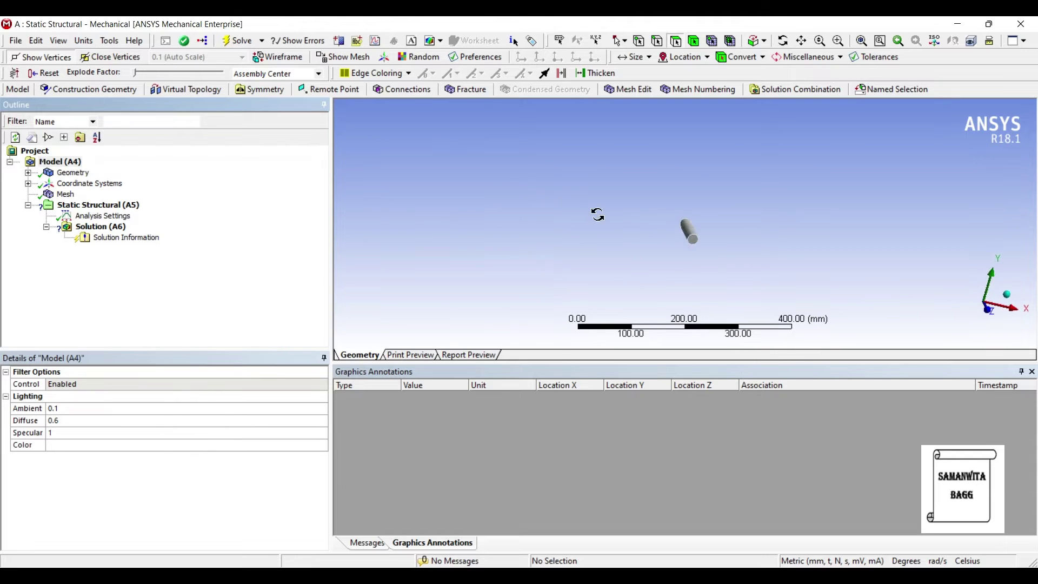
middle_drag(598, 215, 577, 209)
click(75, 162)
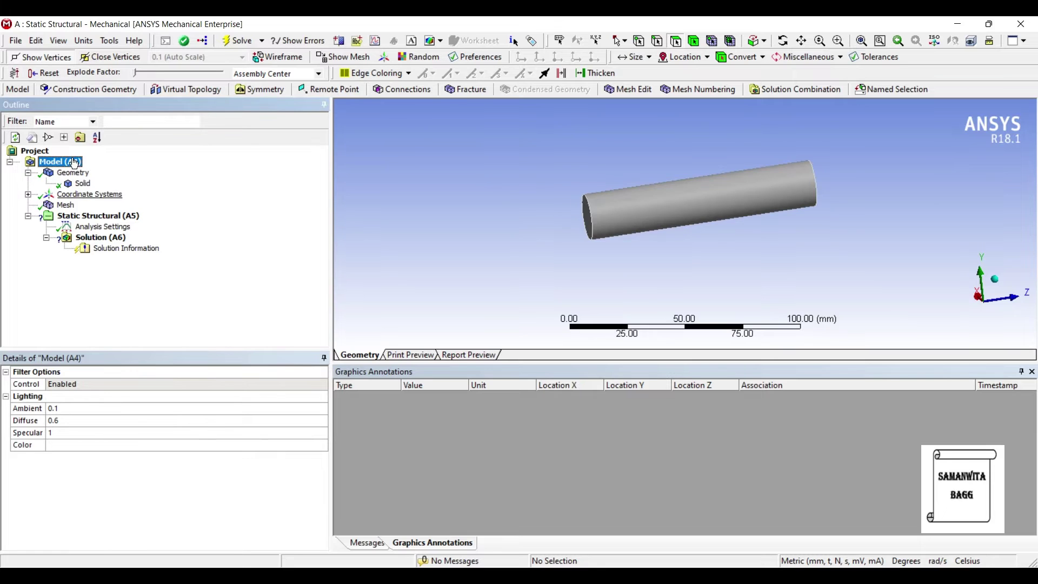
click(82, 183)
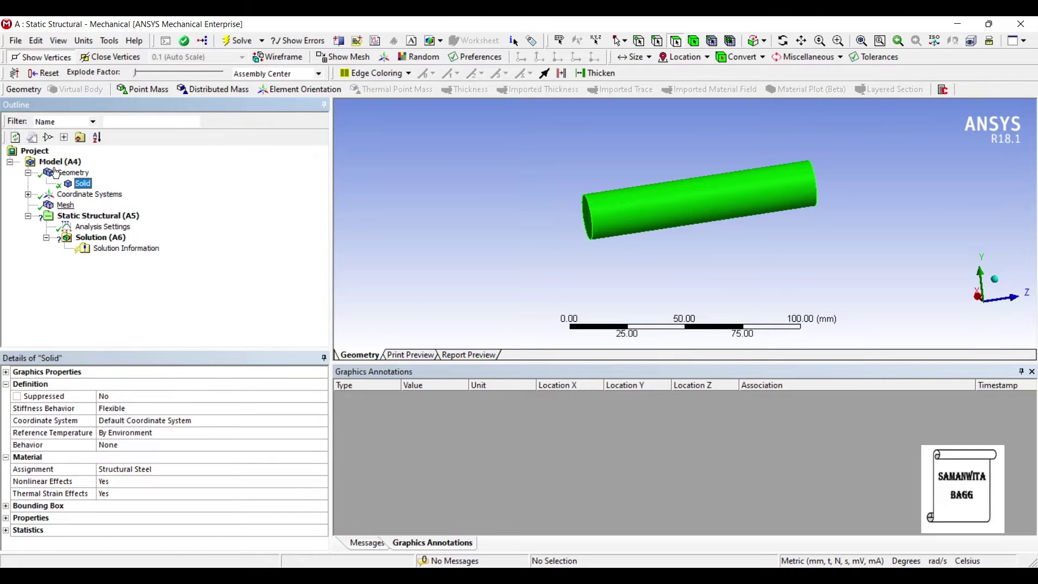
Change the mesh Relevance Center from Coarse to Fine and regenerate the mesh.
click(65, 205)
click(7, 365)
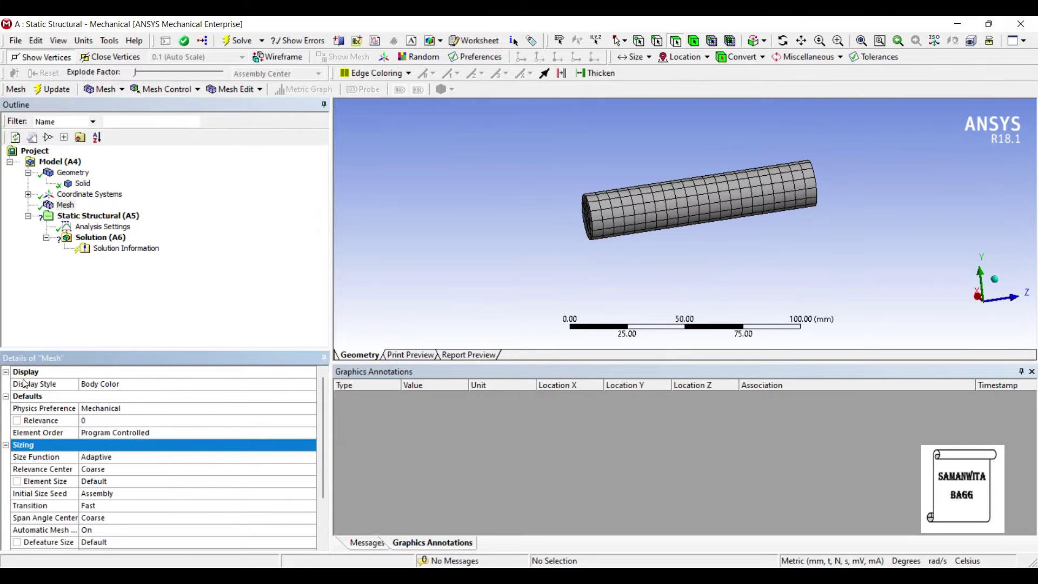
key(Down)
key(Down)
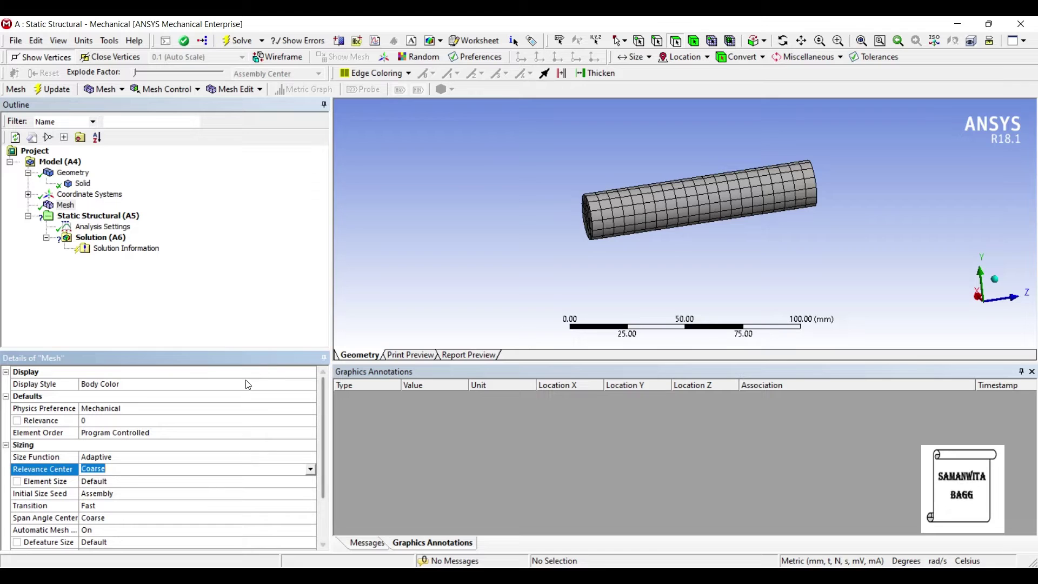
key(alt+Down)
key(Down)
key(Down)
key(Return)
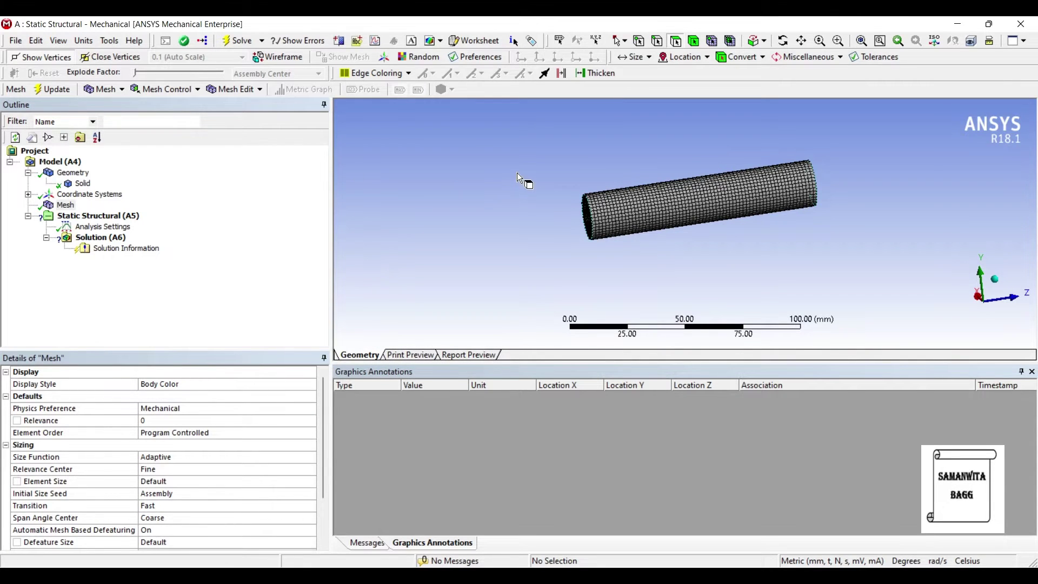
mouse_move(517, 173)
middle_down()
mouse_move(513, 184)
mouse_move(515, 174)
middle_up()
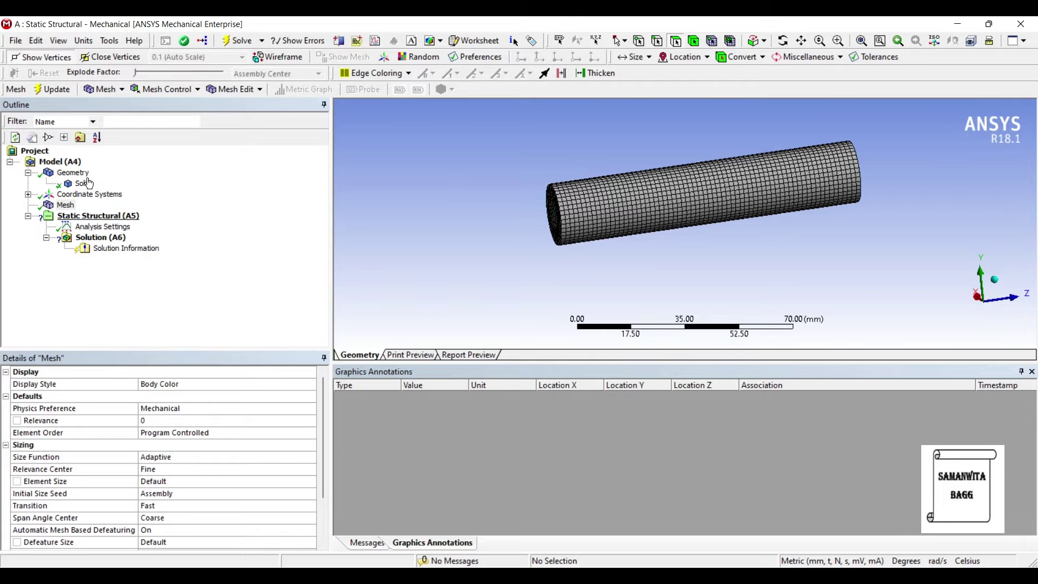
click(97, 216)
Apply a Fixed Support to the shaft's near end face.
click(444, 174)
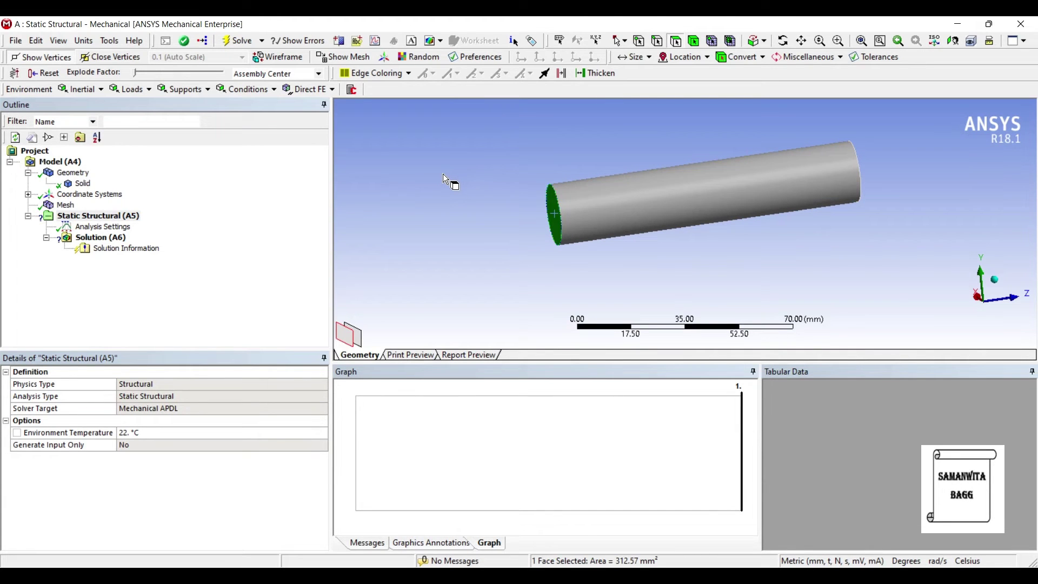
right_click(448, 176)
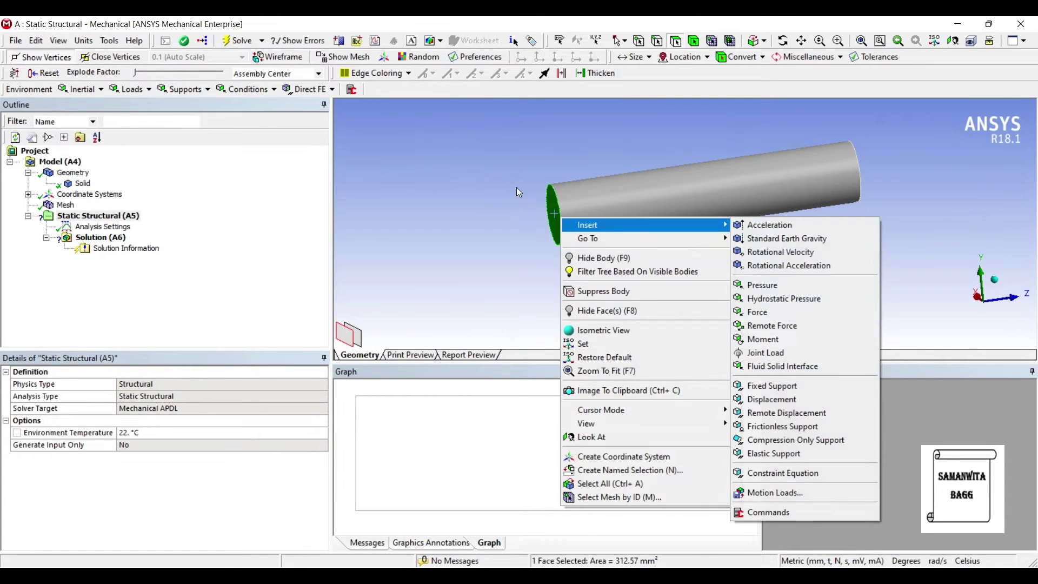
click(773, 386)
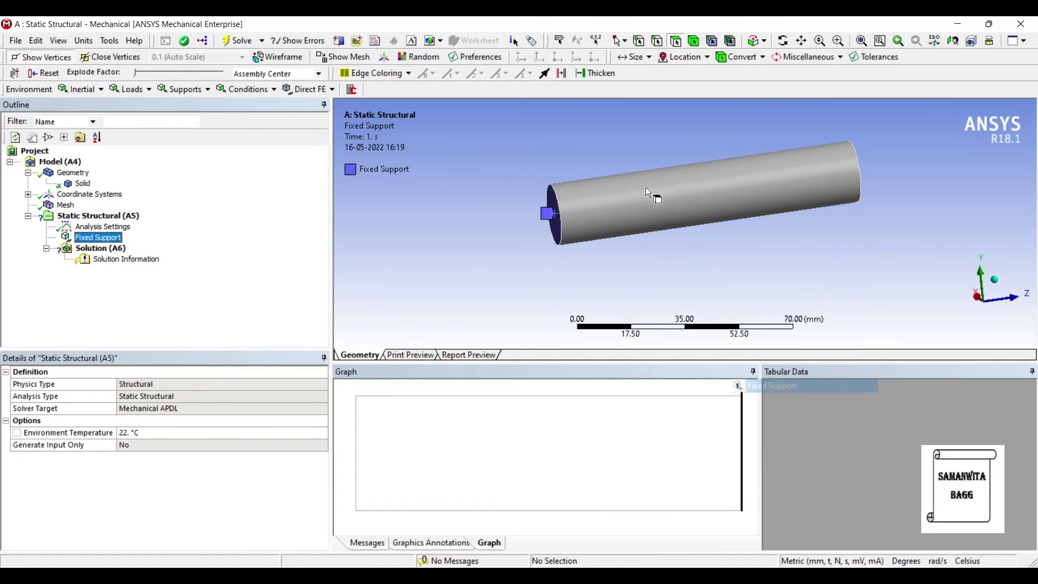
Insert a Moment on the far end face, defined by Components.
click(837, 183)
right_click(837, 182)
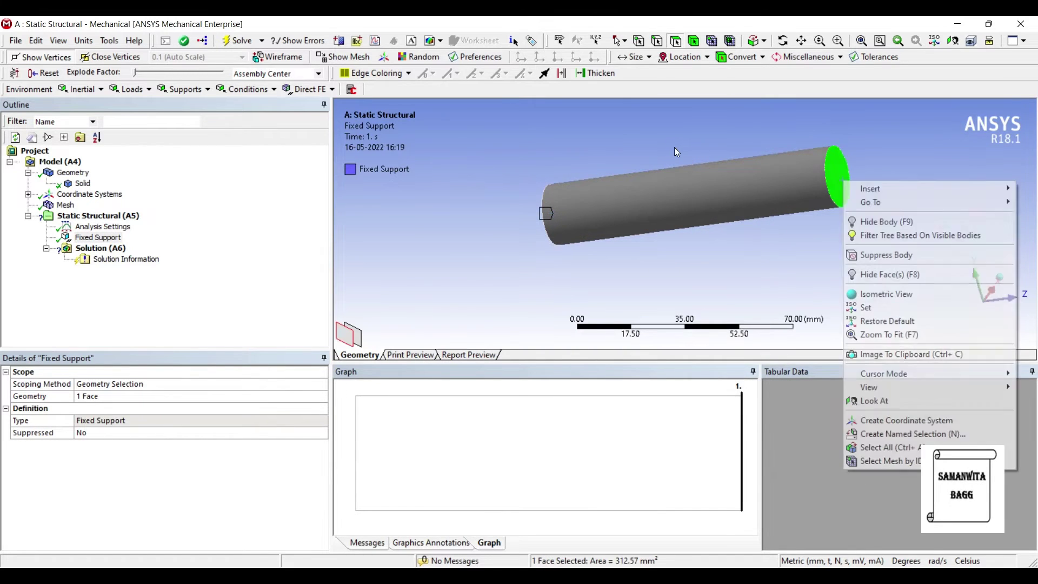
key(Down)
key(Right)
key(Down)
key(Down)
key(Down)
key(Down)
key(Down)
key(Down)
key(Down)
key(Down)
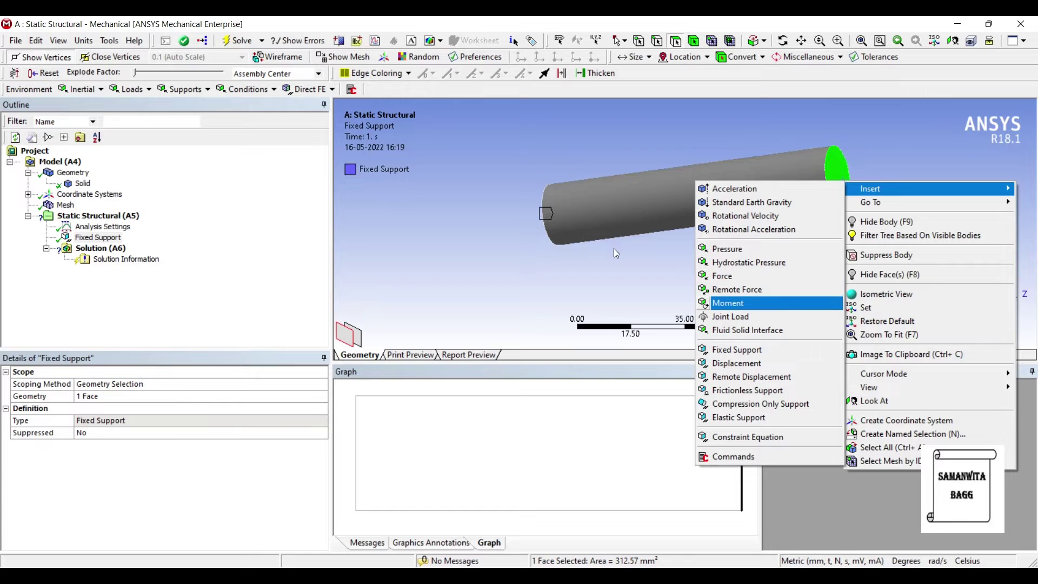
key(Return)
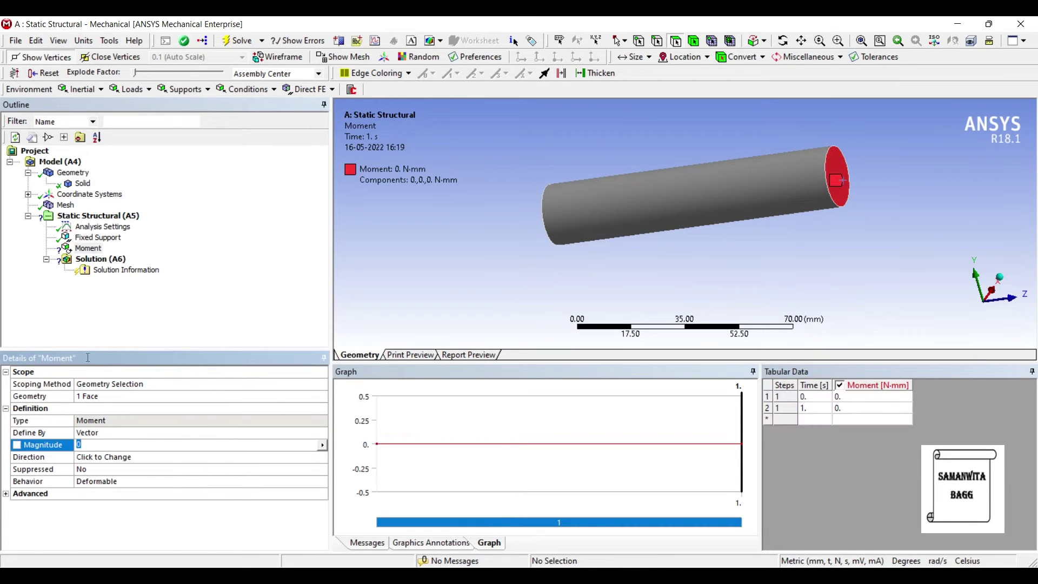
key(Up)
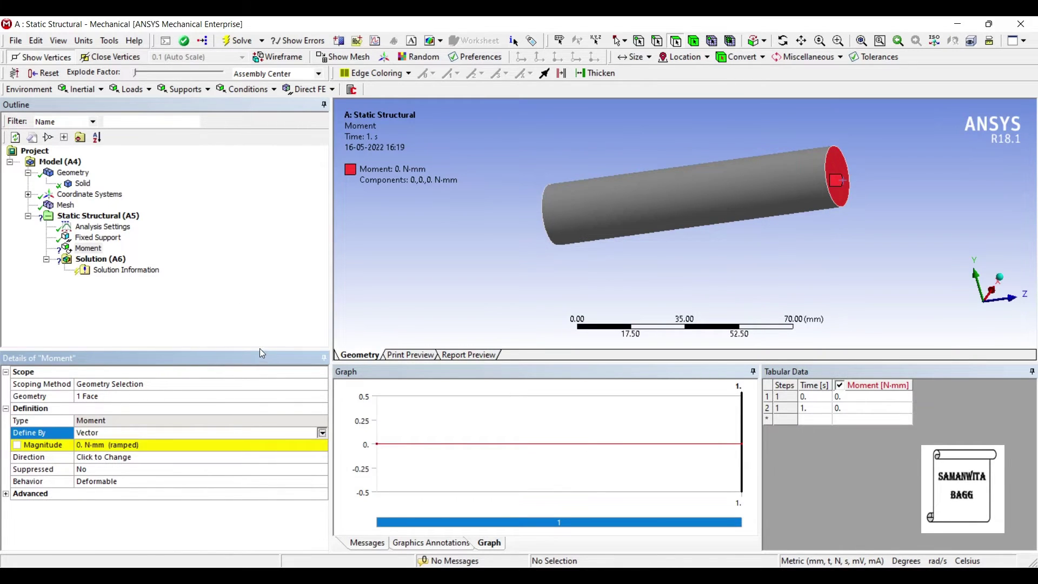
key(alt+Down)
key(Down)
key(Return)
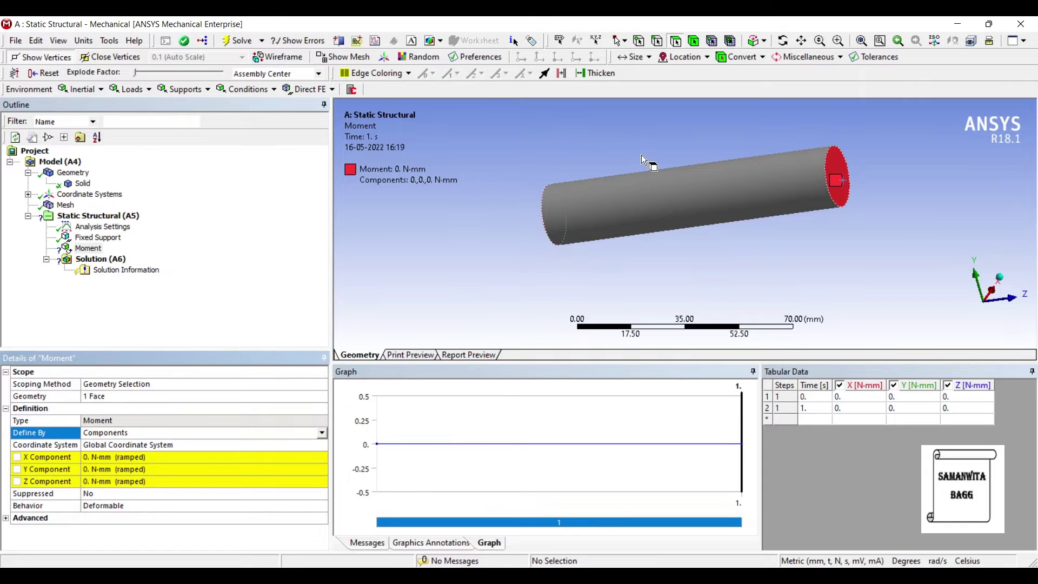
Set the moment's Z Component to 100000 N·mm.
middle_drag(649, 162, 810, 241)
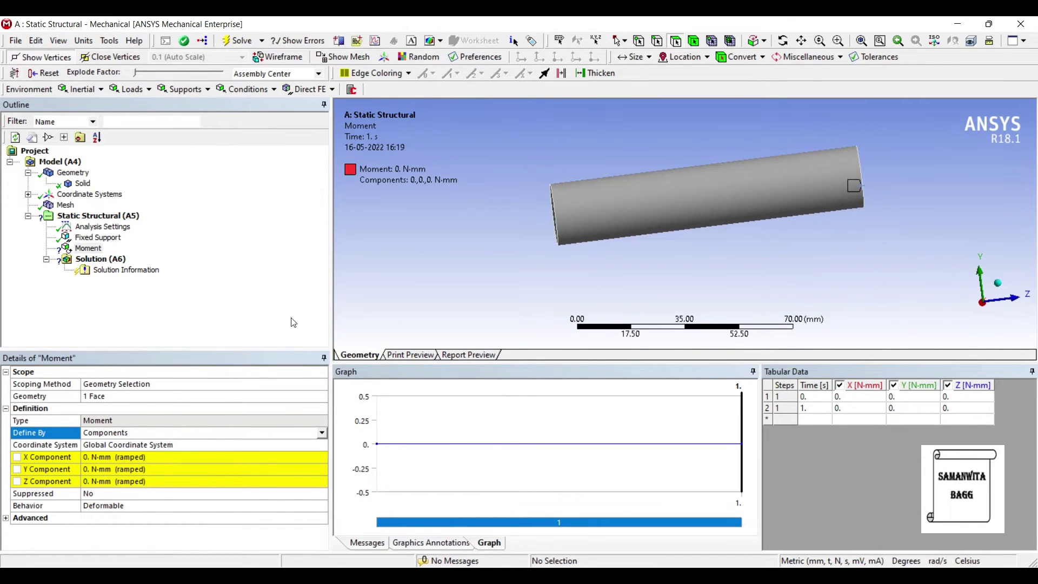
click(162, 482)
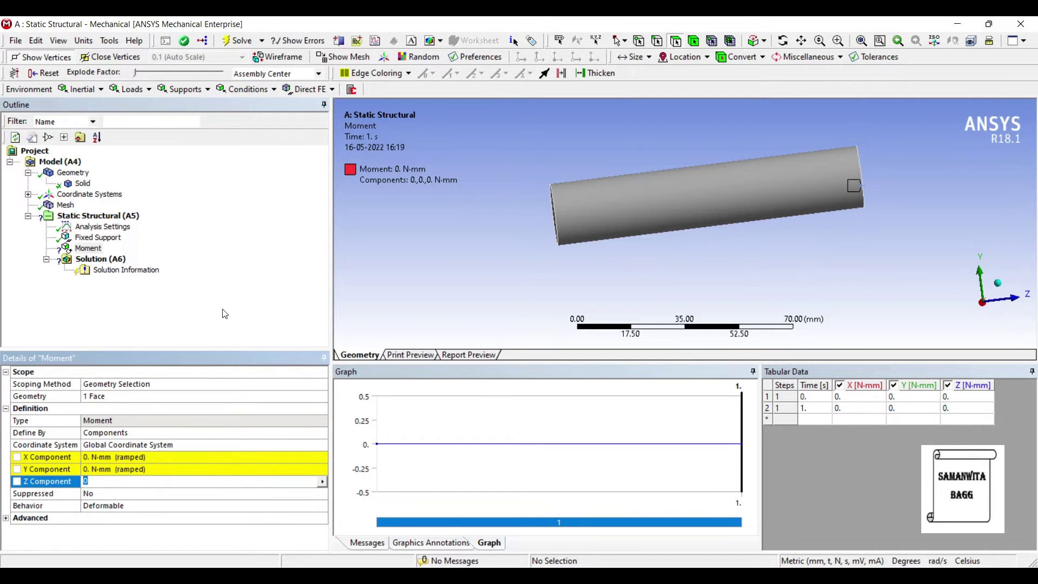
text(100000)
key(Return)
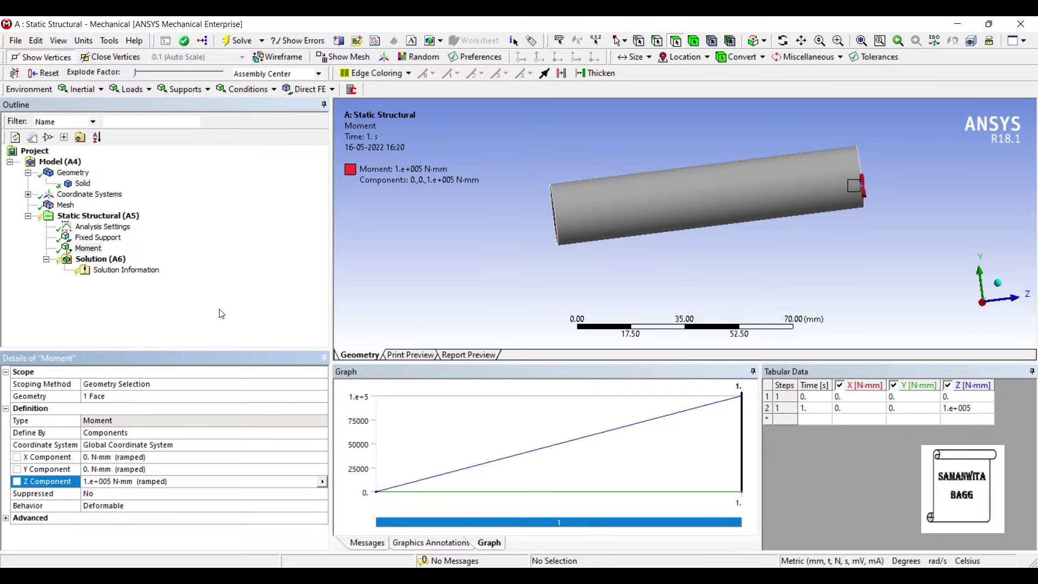
middle_drag(624, 178, 664, 196)
scroll(568, 195, up, 3)
scroll(603, 196, down, 2)
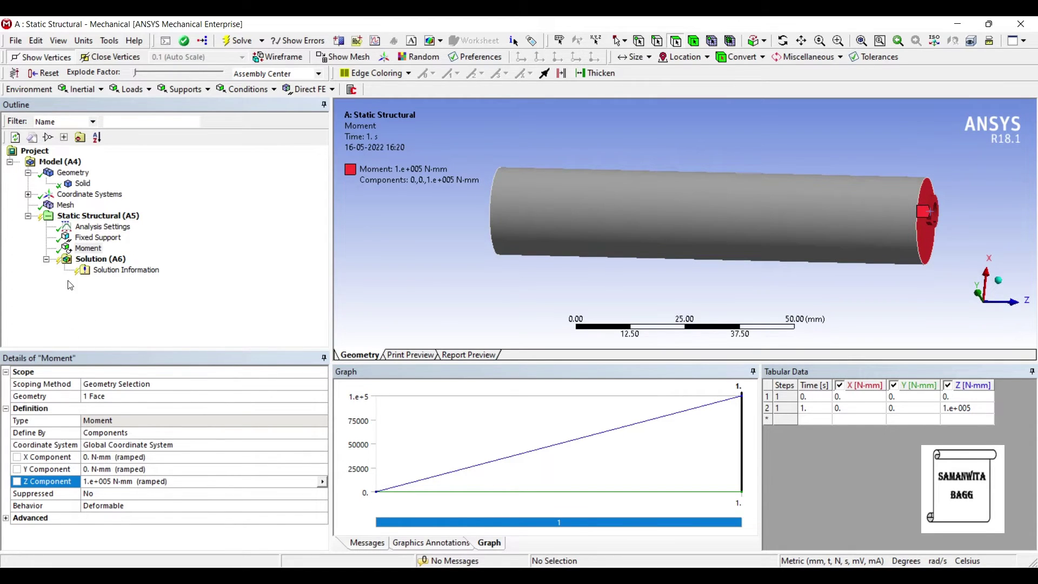
key(Down)
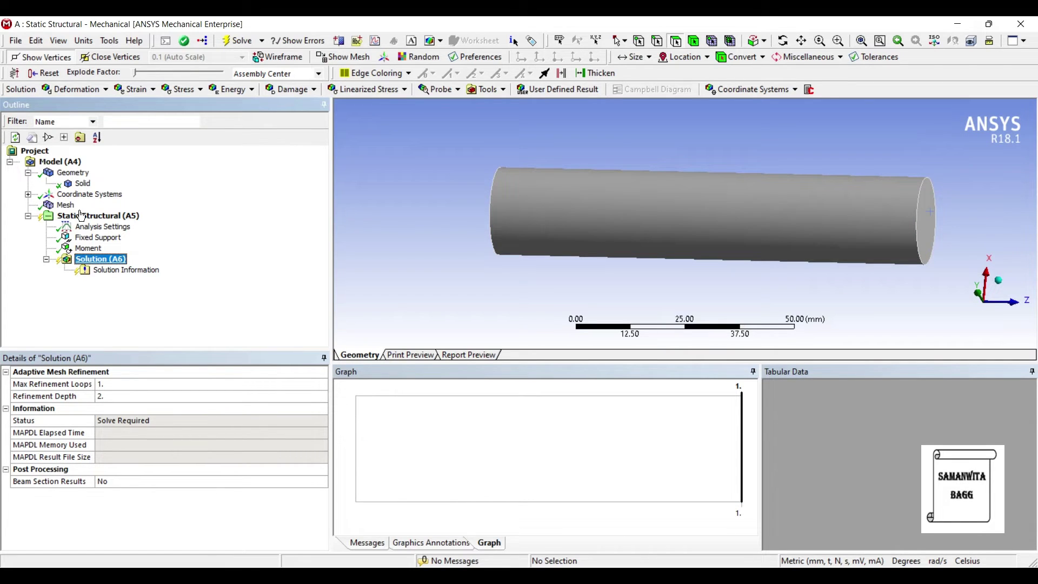
Add a Total Deformation result under Solution (A6).
key(Menu)
key(Down)
key(Right)
key(Down)
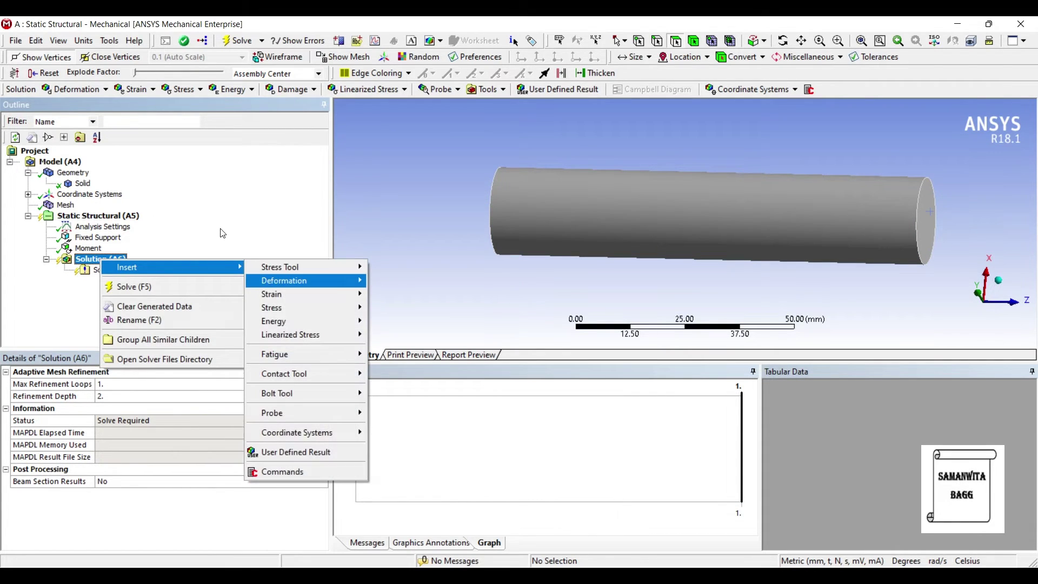
key(Right)
key(Return)
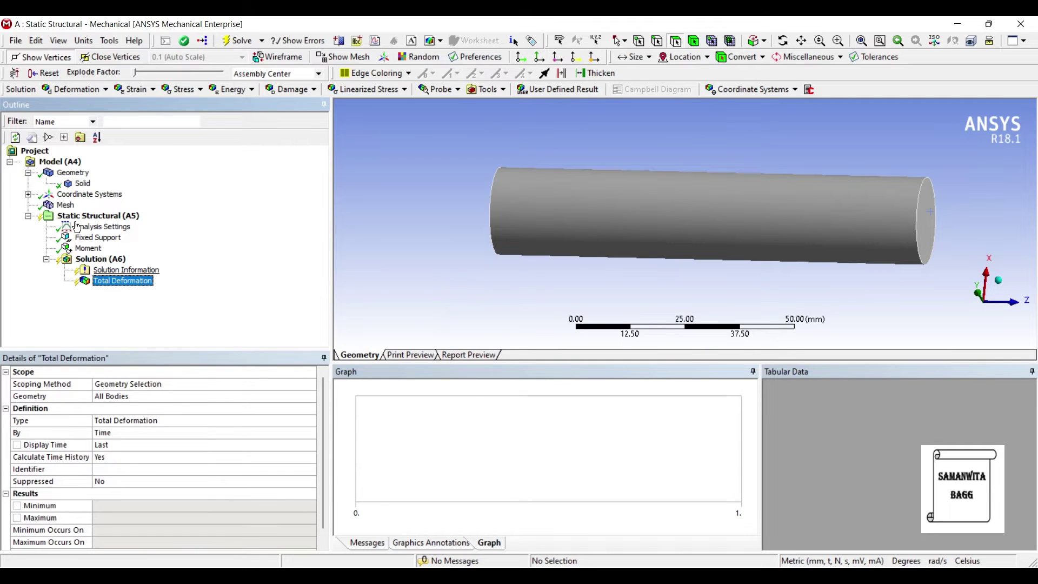
Add a Max Shear Stress stress tool under the solution.
key(Up)
key(Up)
key(Menu)
key(Right)
key(Down)
key(Down)
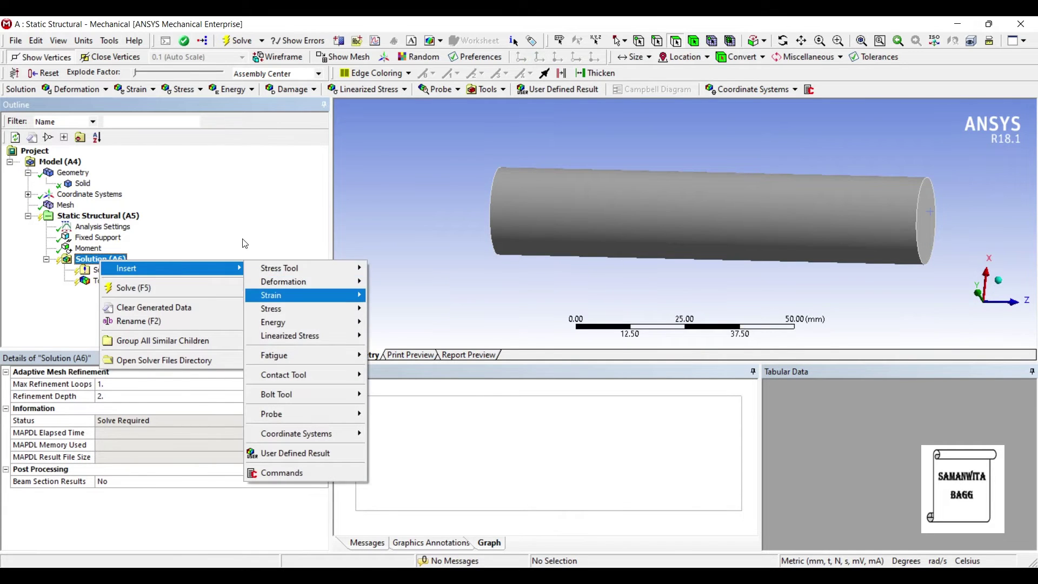
key(Up)
key(Up)
key(Right)
key(Down)
key(Return)
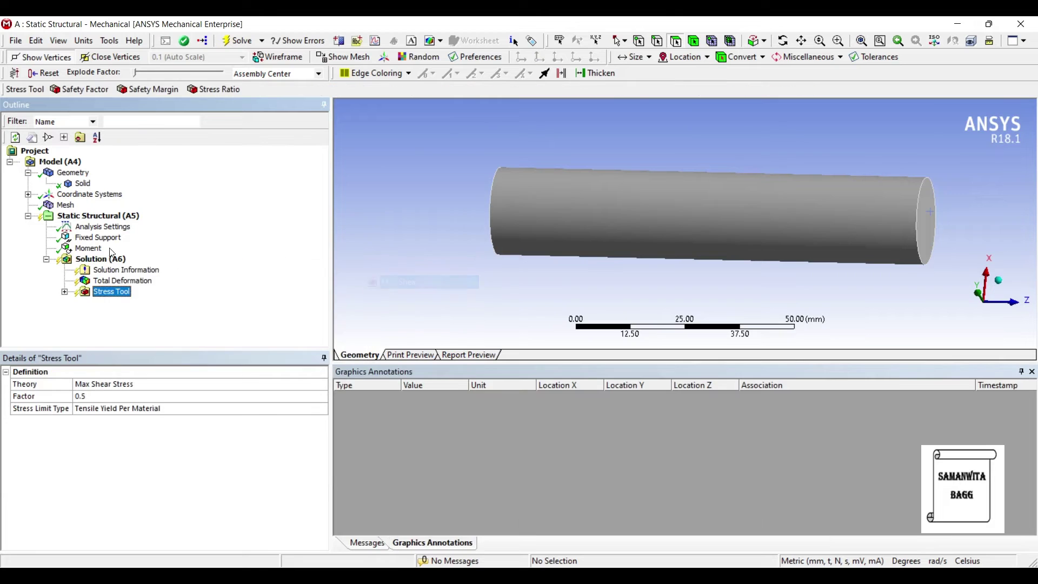
Add an Equivalent (von-Mises) Stress result under the solution.
key(Up)
key(Up)
key(Up)
key(Menu)
key(Right)
key(Down)
key(Down)
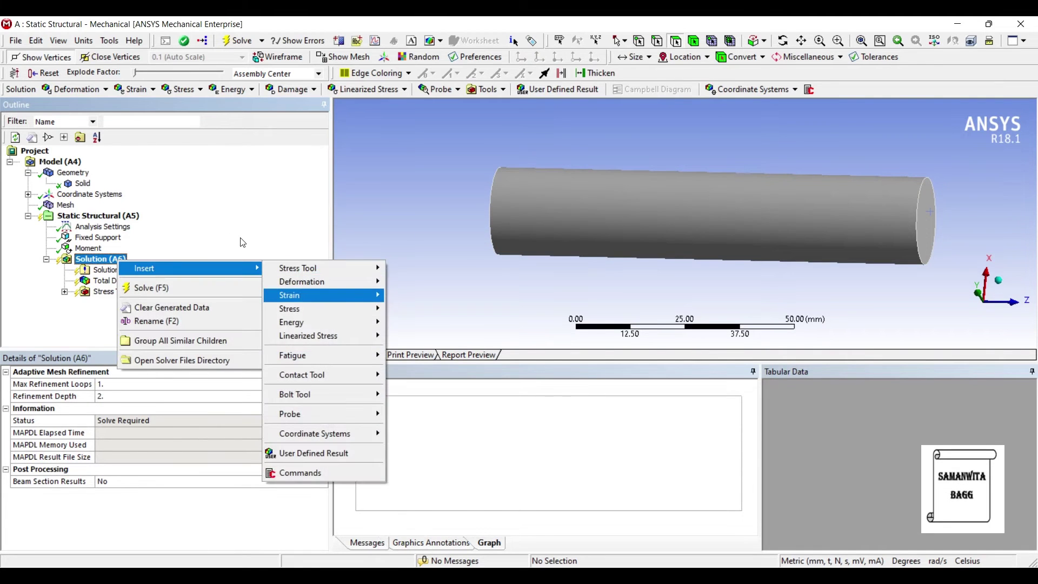
key(Down)
key(Up)
key(Right)
key(Left)
key(Down)
key(Right)
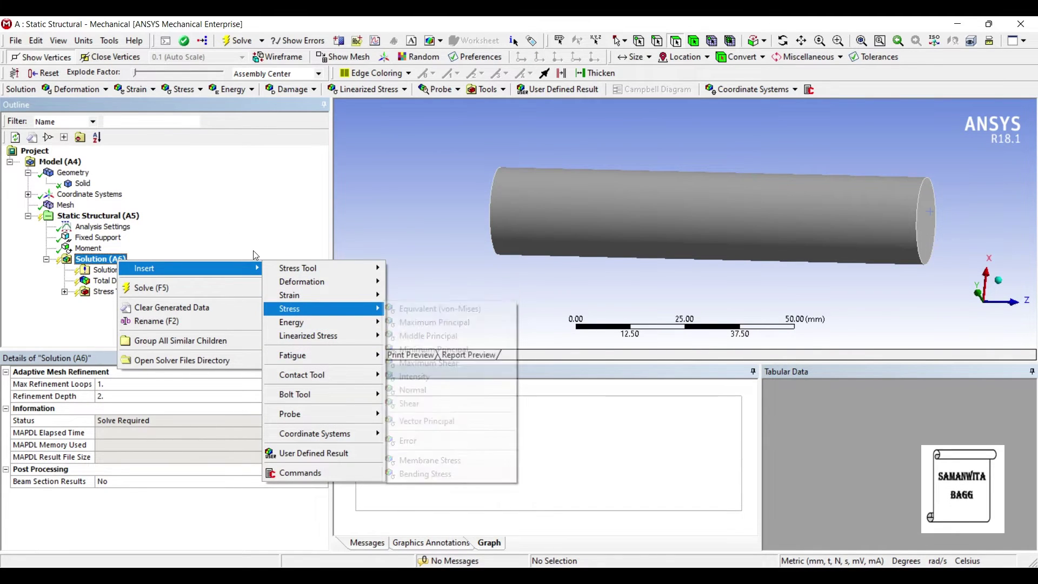
key(Return)
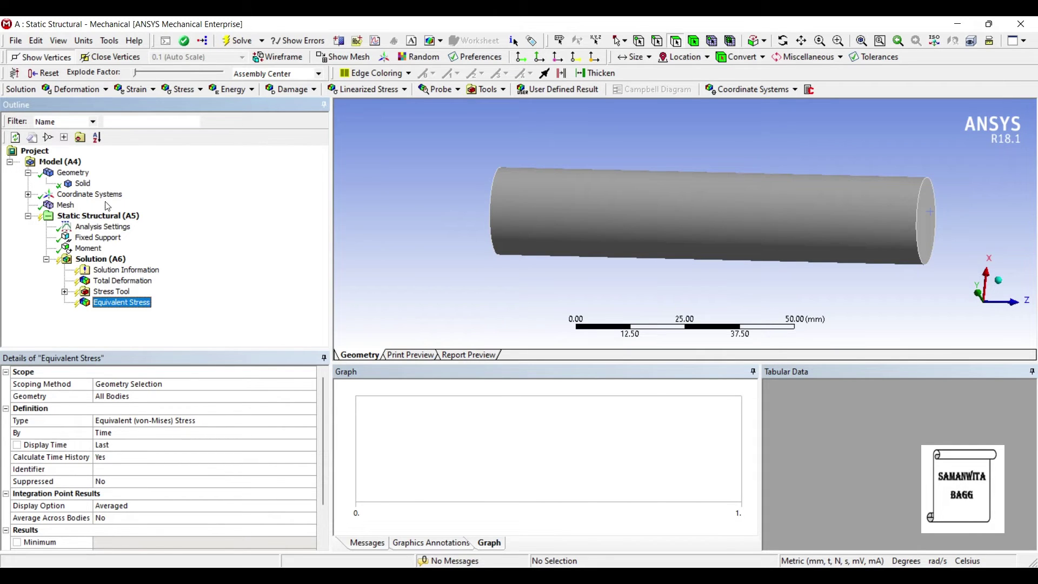
Insert a Fatigue Tool with Goodman mean stress theory under the solution.
right_click(115, 261)
mouse_move(124, 268)
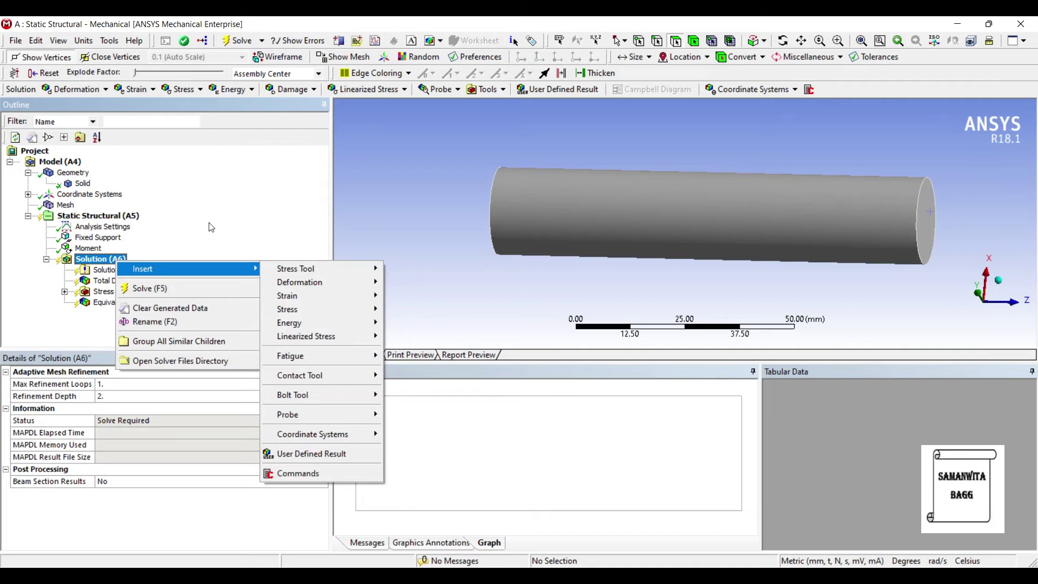
mouse_move(325, 355)
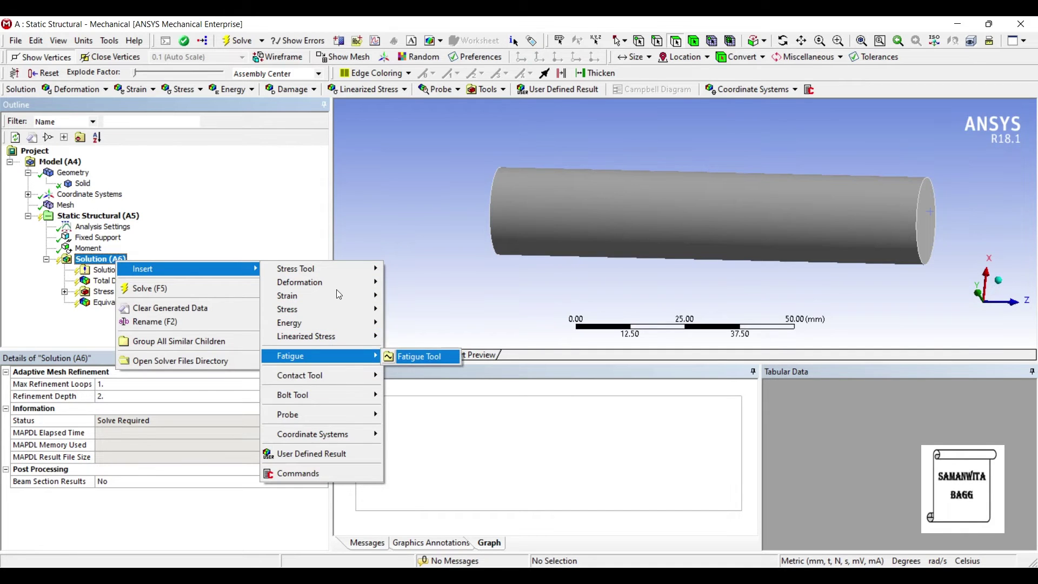
click(414, 355)
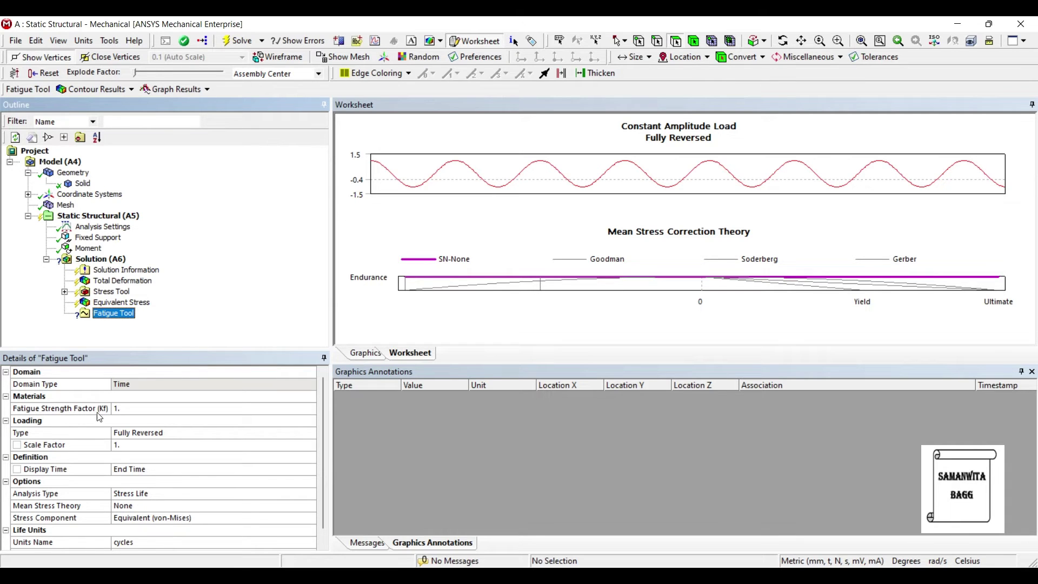
click(141, 409)
key(alt+Down)
key(Down)
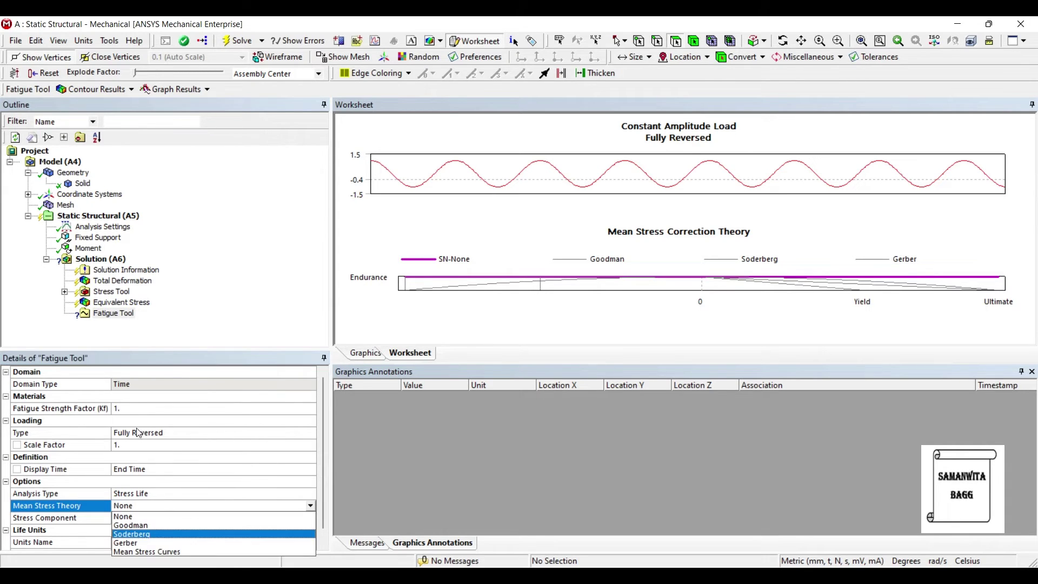
key(Return)
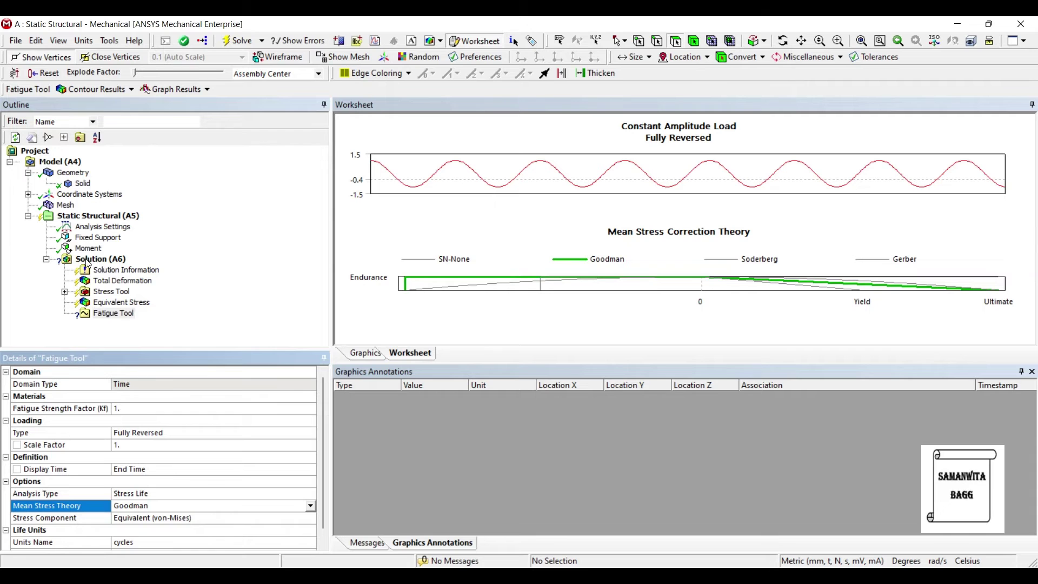
Add Life and Safety Factor results to the Fatigue Tool.
right_click(115, 314)
mouse_move(163, 320)
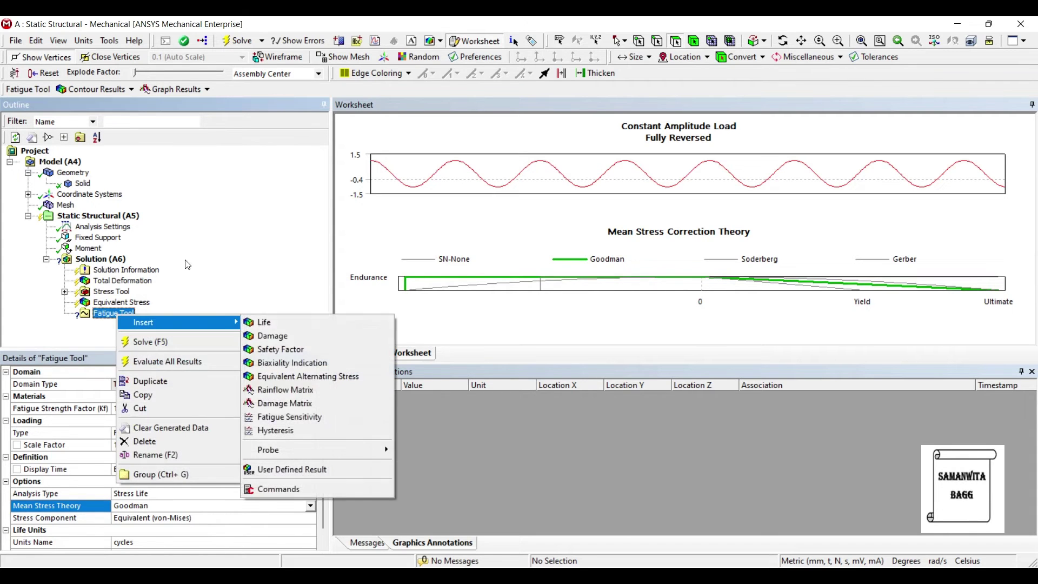
click(265, 320)
right_click(115, 314)
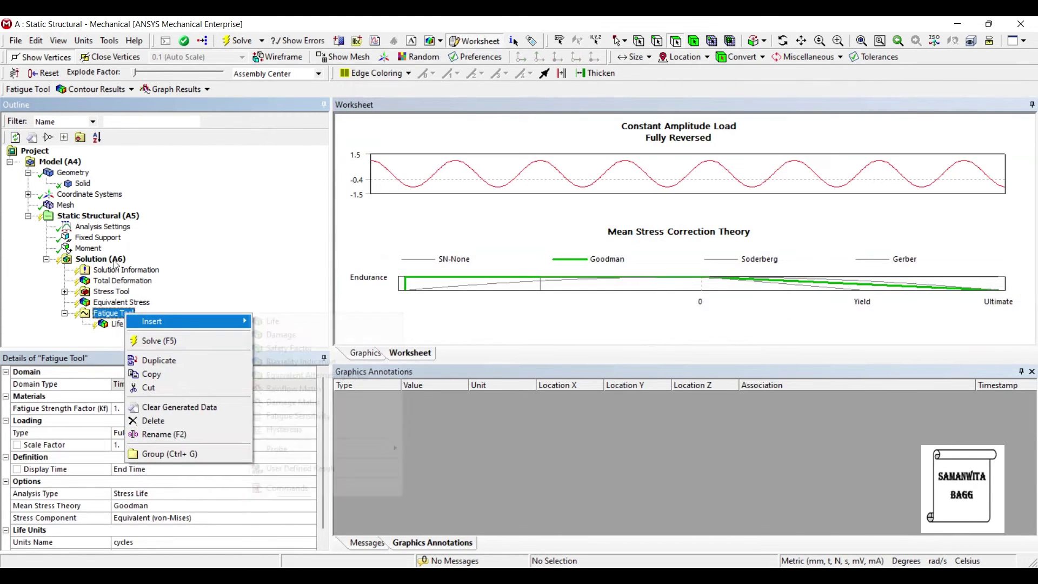
mouse_move(162, 321)
click(289, 349)
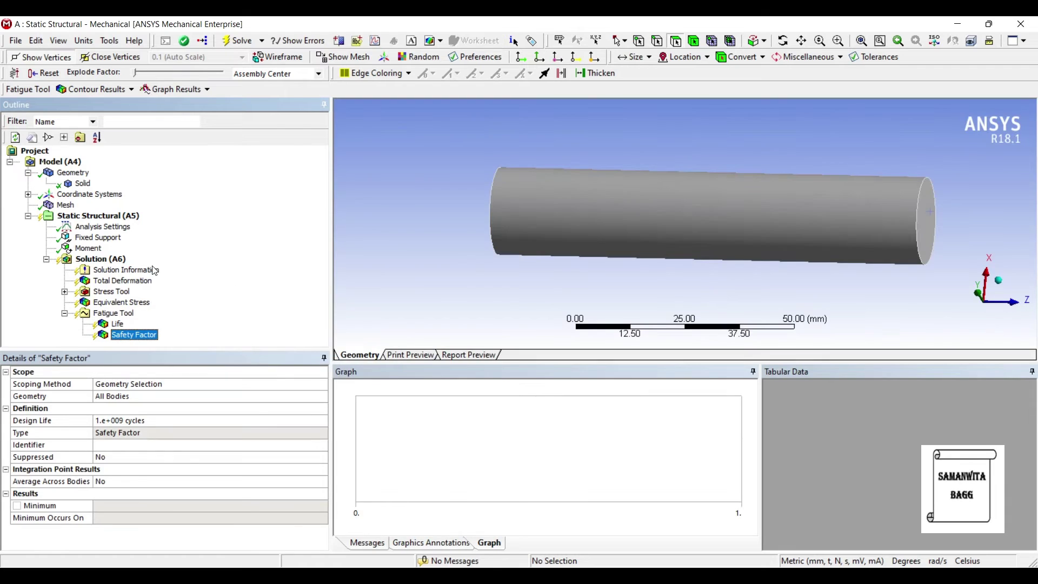
click(101, 259)
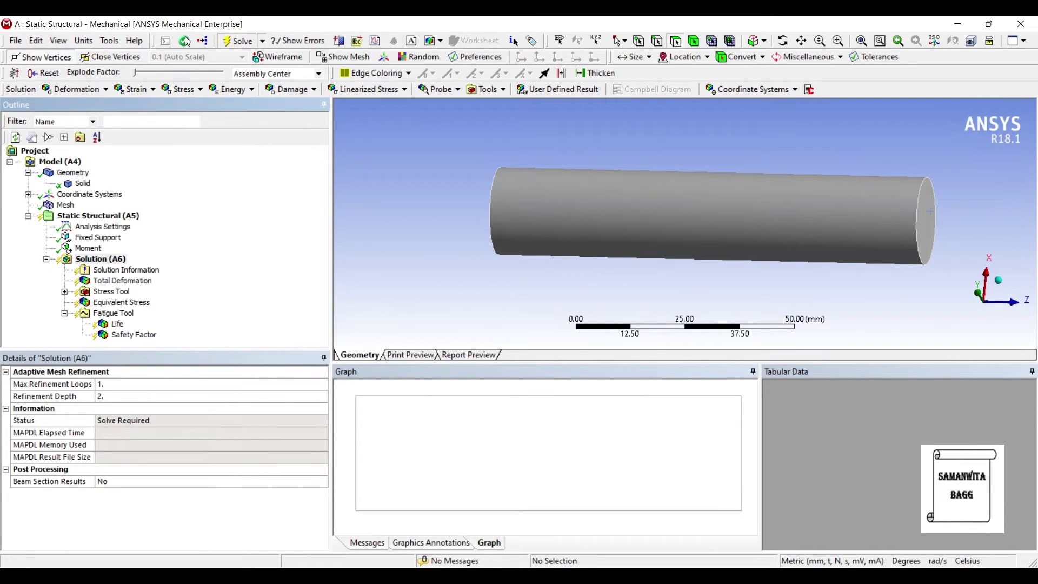
Solve and animate the Total Deformation contour, maximum 0.082768 mm at the loaded end.
click(241, 41)
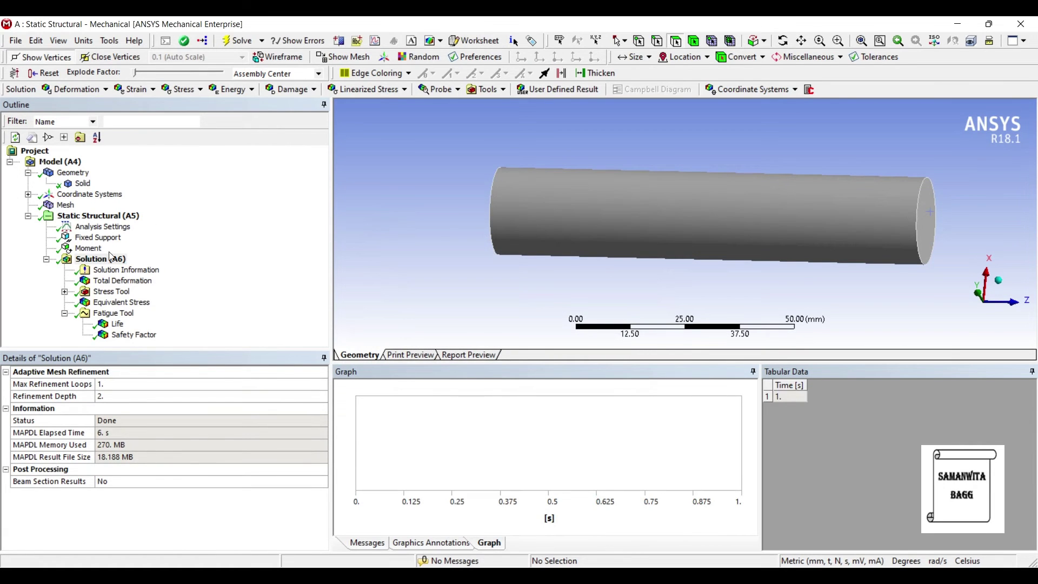
click(123, 281)
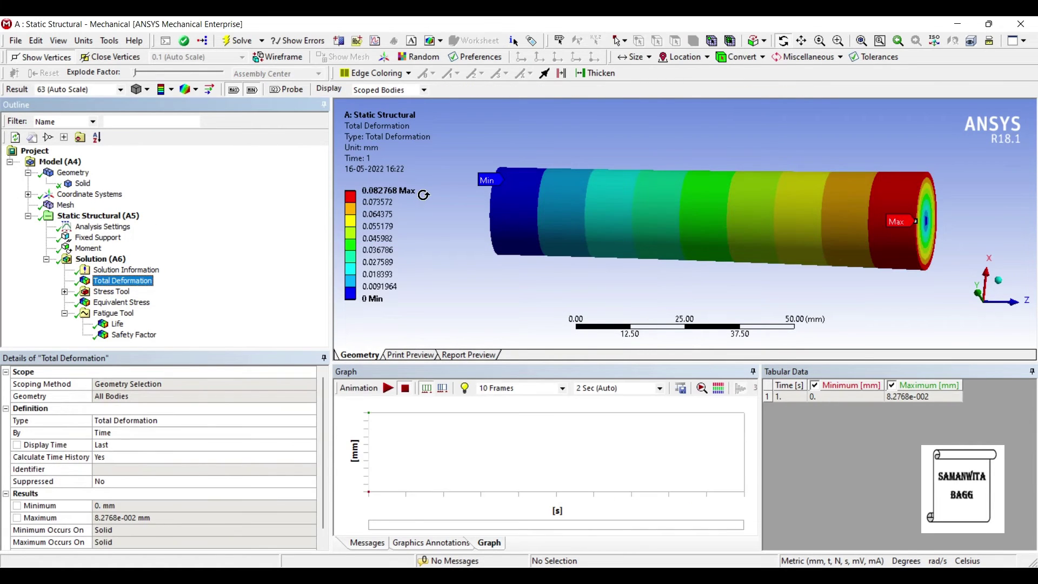
drag(424, 194, 353, 308)
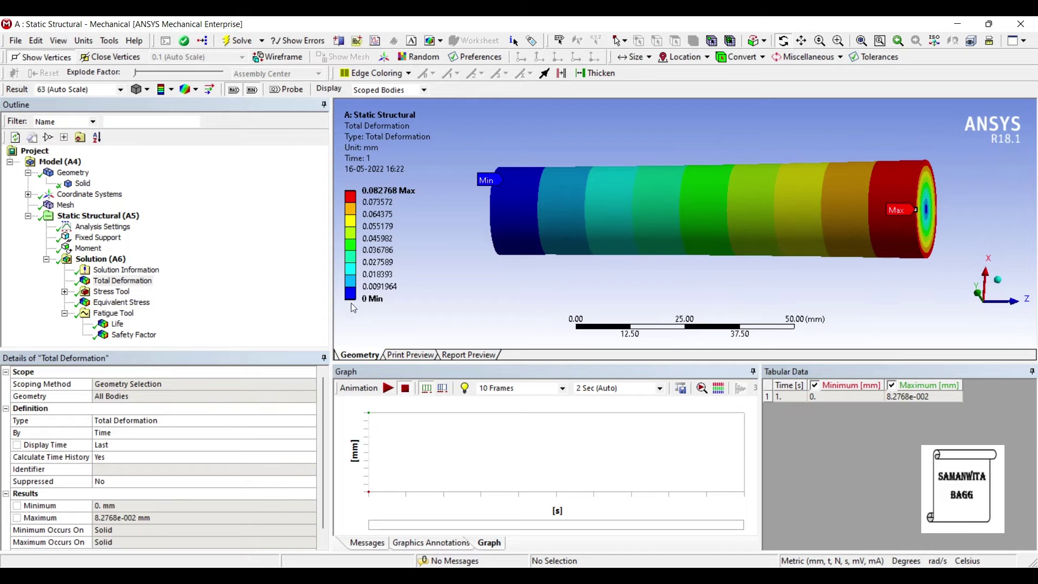
click(387, 388)
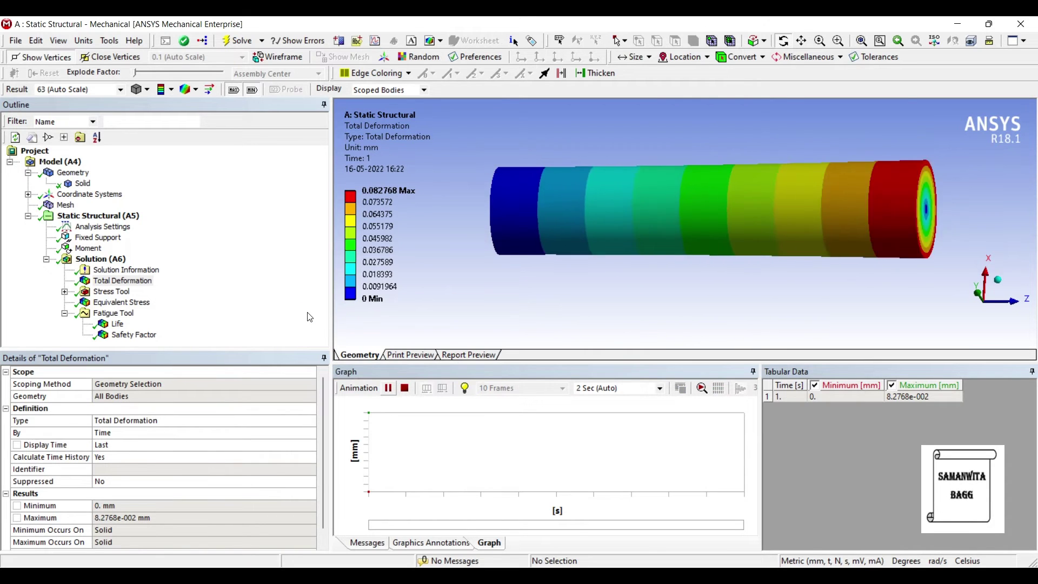
drag(594, 232, 730, 202)
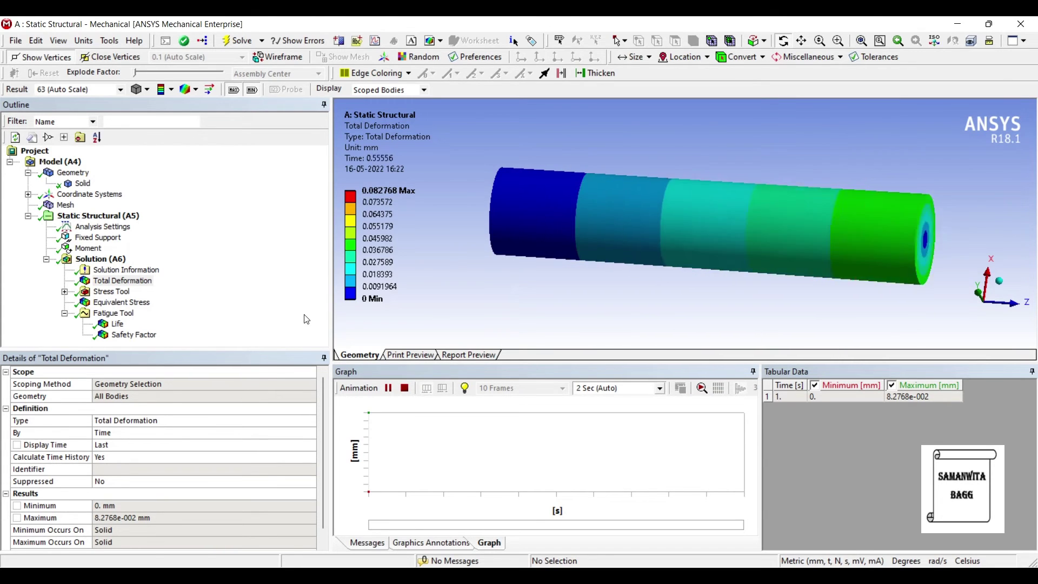
click(405, 388)
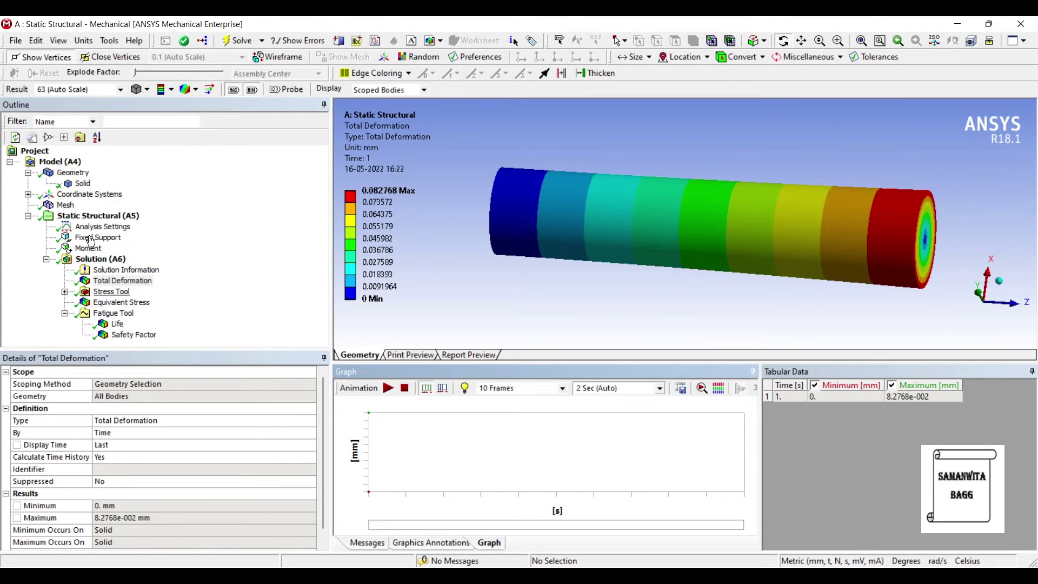
Review the Stress Tool safety factor (min 1.9539), then the 110.81 MPa von-Mises contour.
click(64, 291)
click(134, 302)
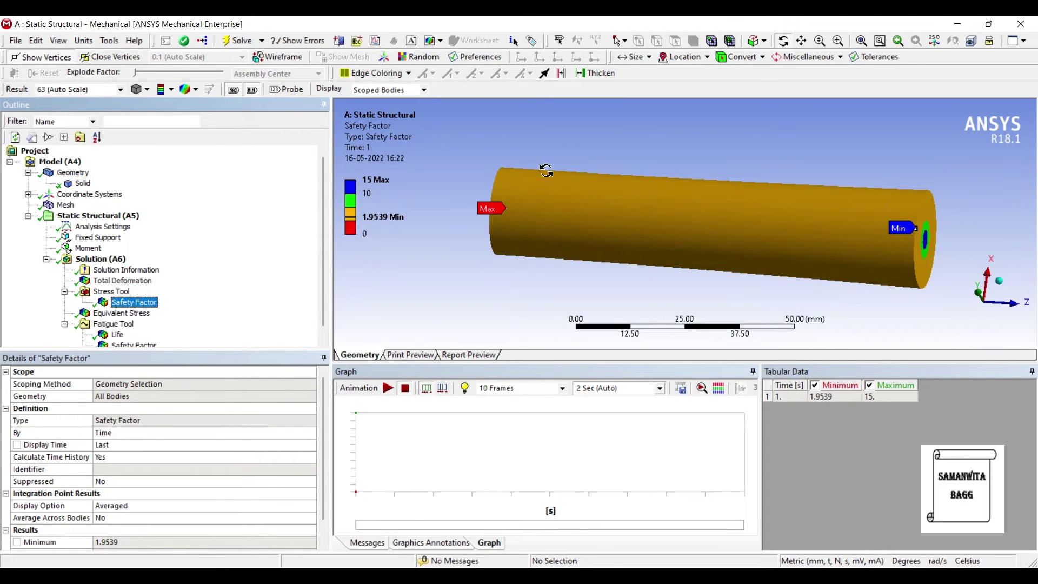
drag(633, 199, 648, 185)
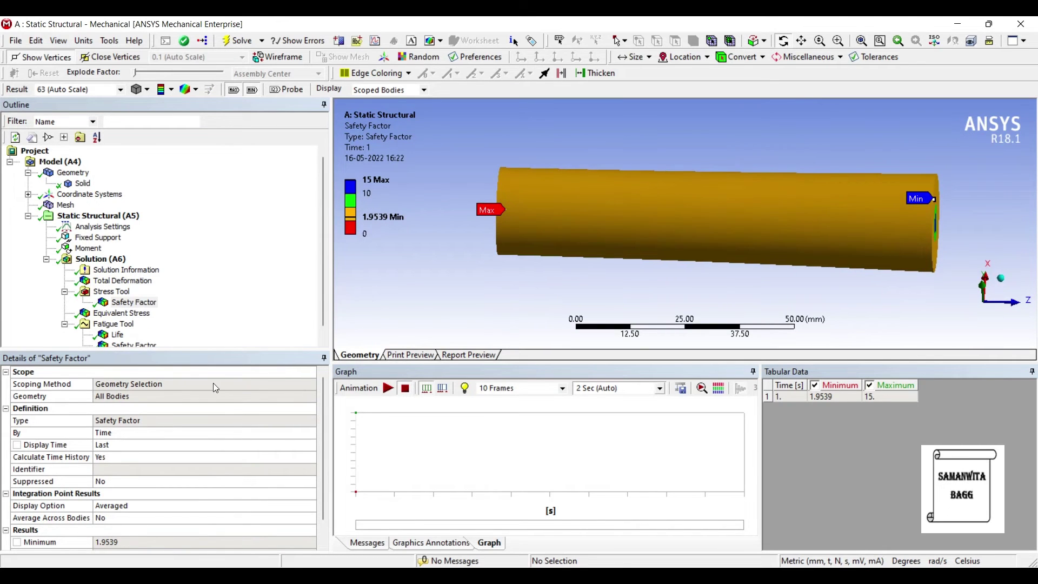
drag(569, 165, 550, 196)
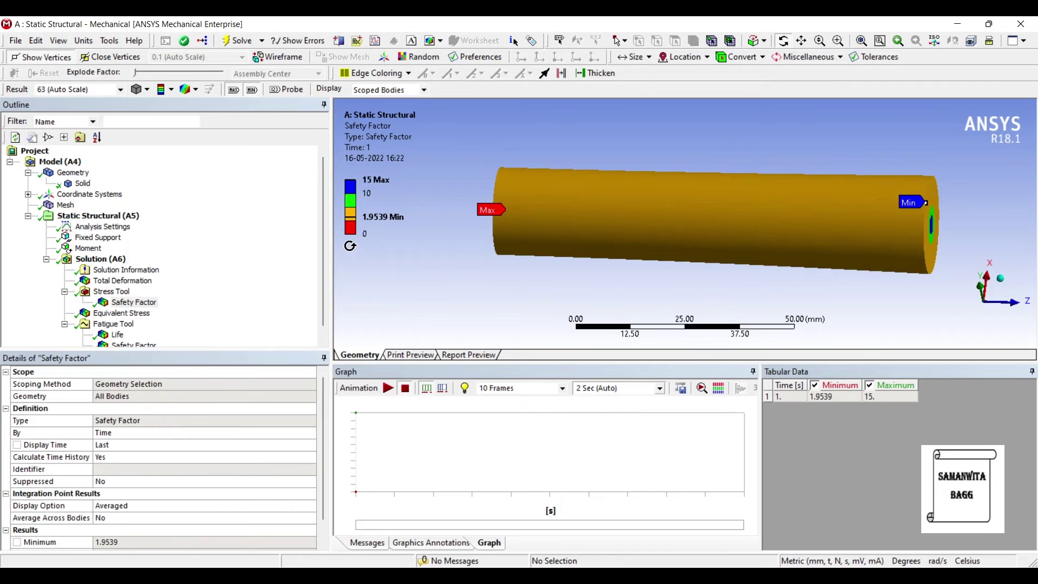
scroll(126, 261, down, 1)
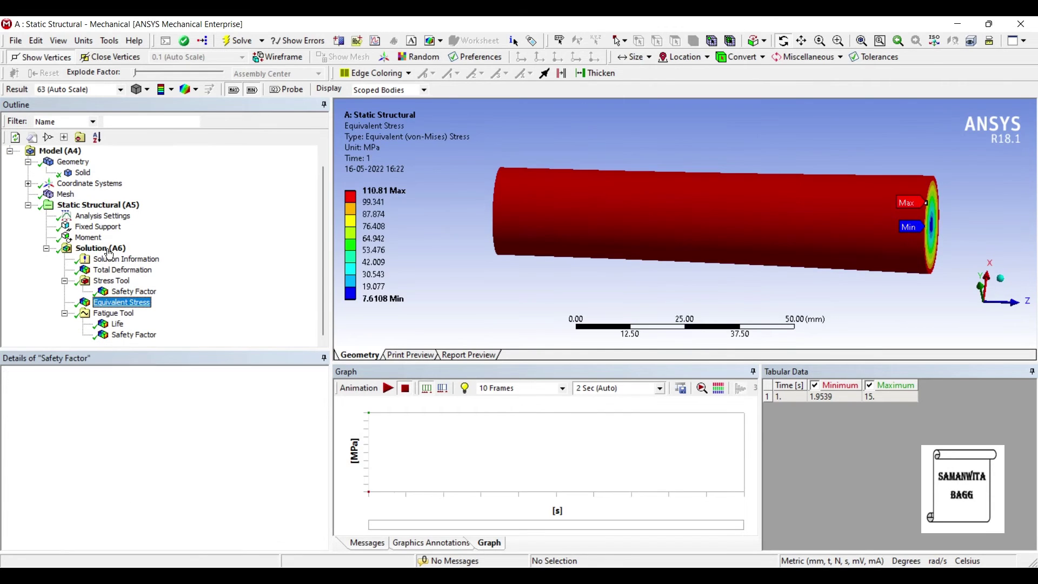
key(Down)
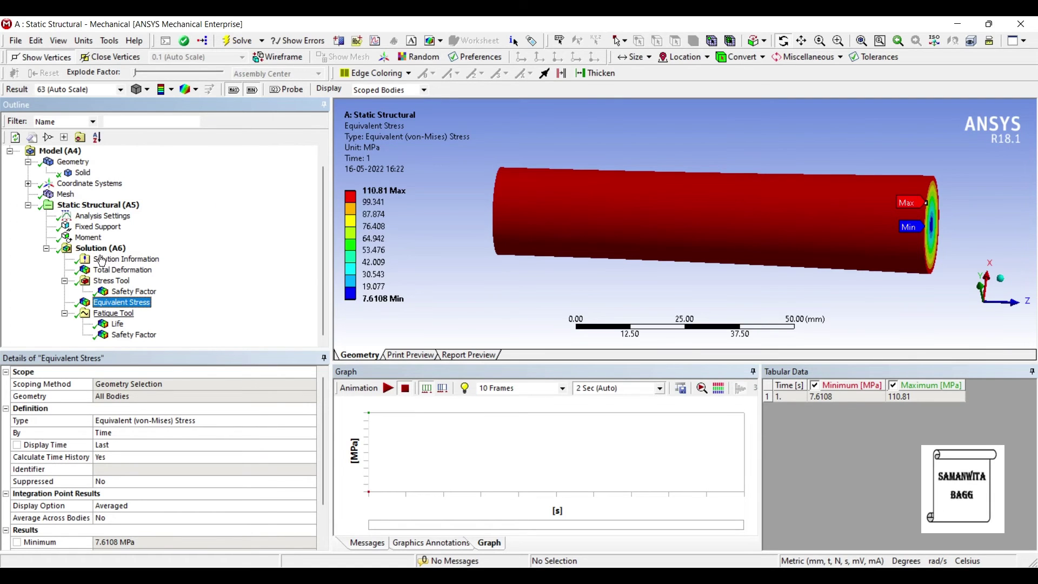
key(Down)
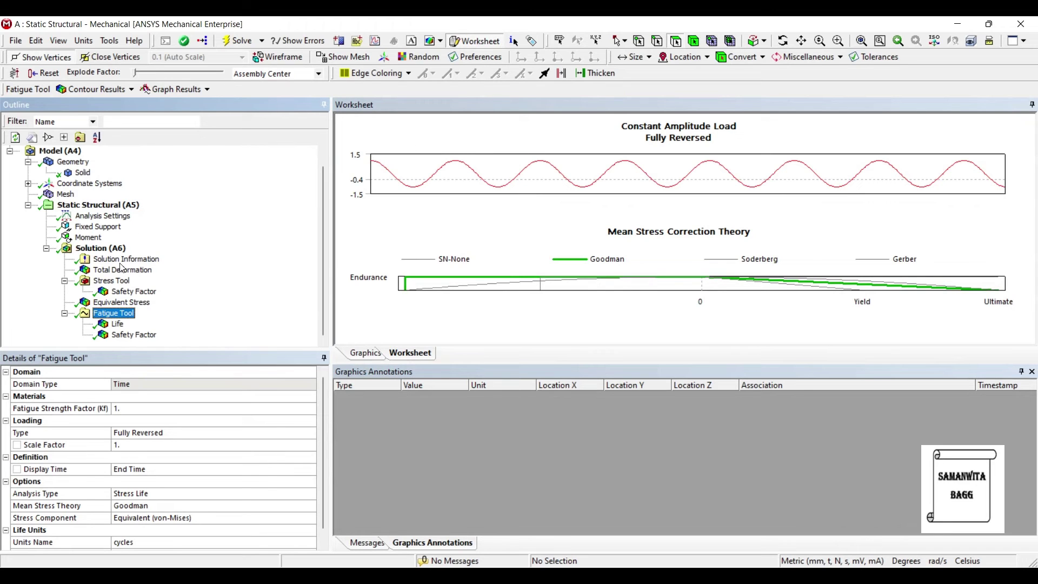
Review the fatigue Life (min 2.4061e5 cycles) and Safety Factor (min 0.77793) contours, ending on Life.
click(117, 324)
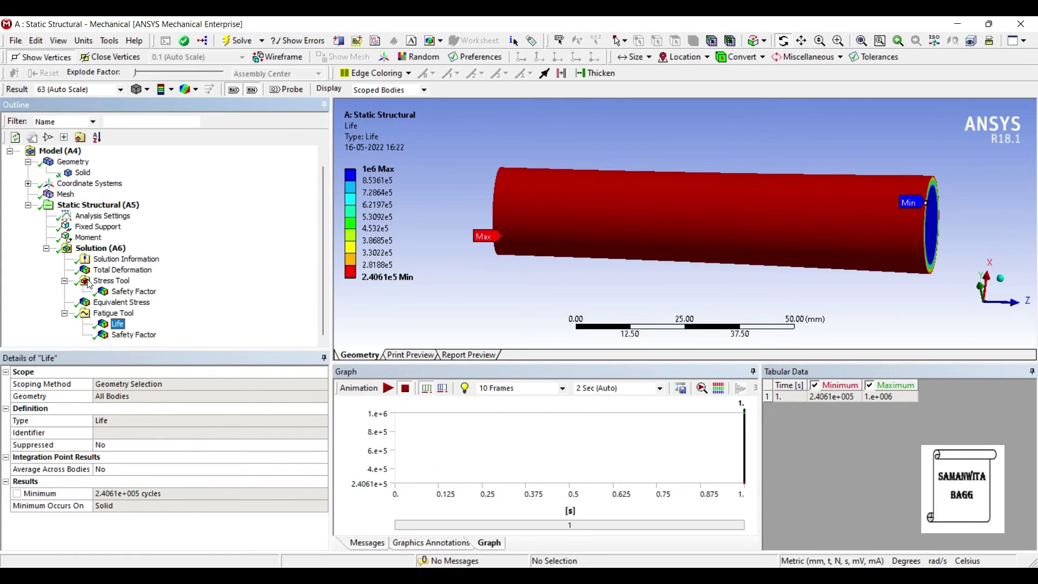
key(Down)
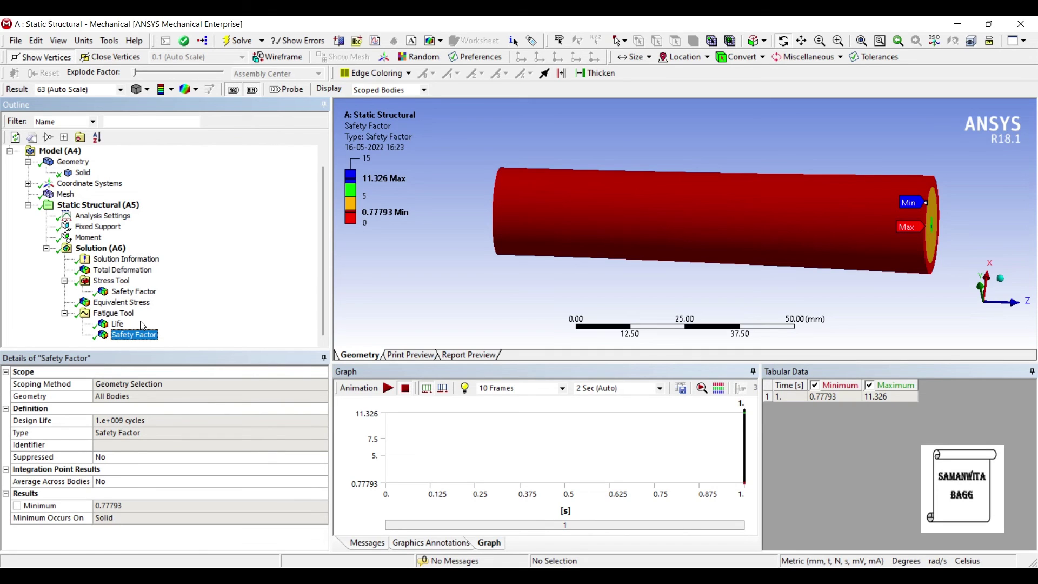
click(118, 324)
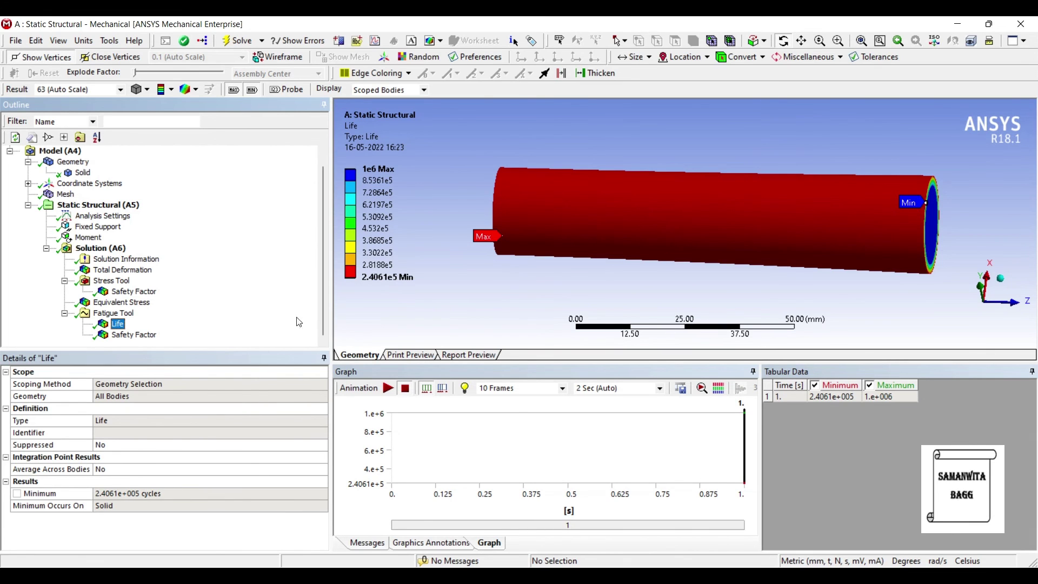
Step up the Outline past Fatigue Tool and Stress Tool to the 0.082768 mm Total Deformation contour.
key(Up)
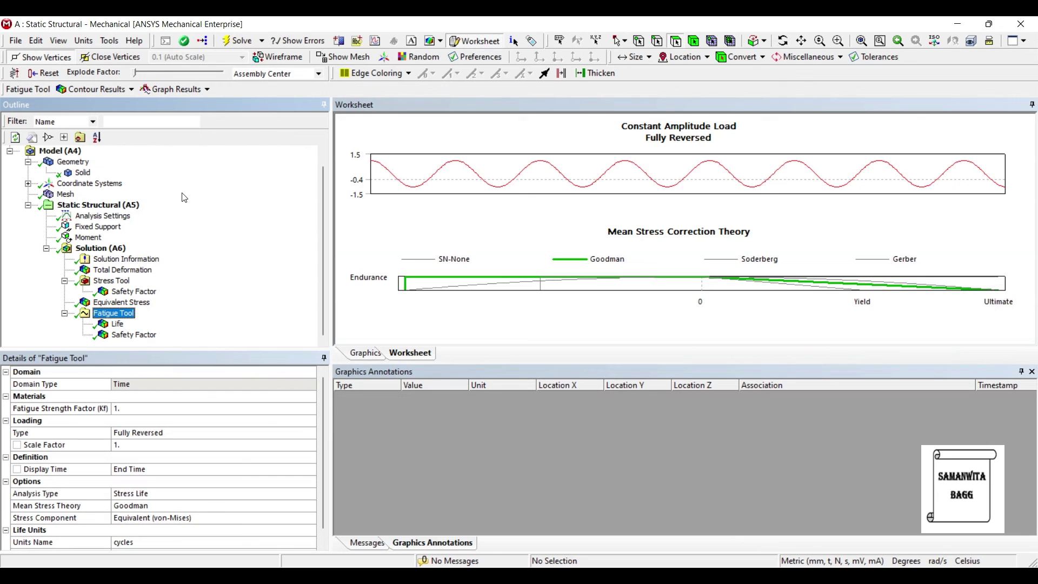
key(Up)
key(Up)
key(Up)
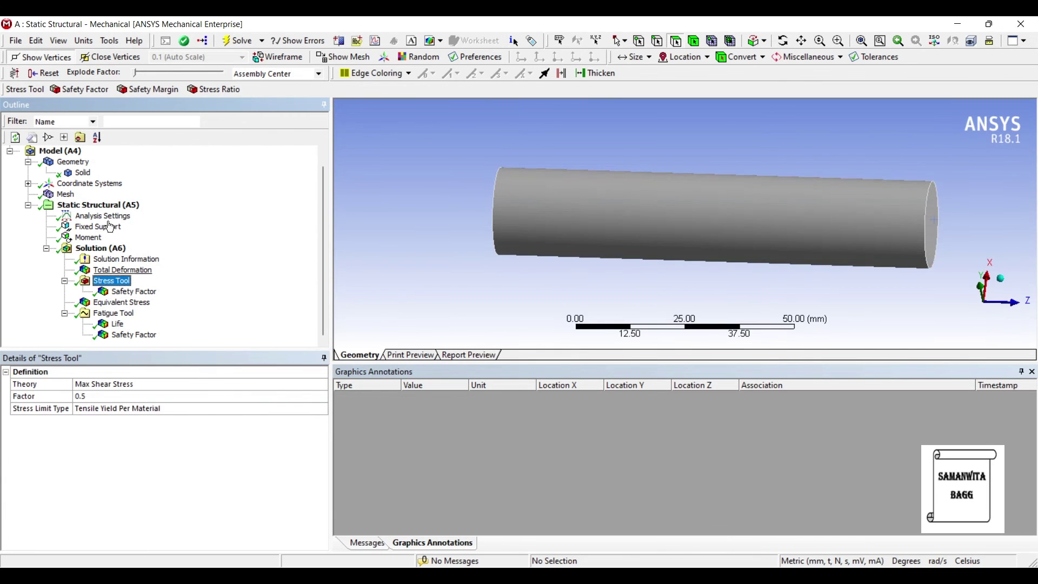
key(Up)
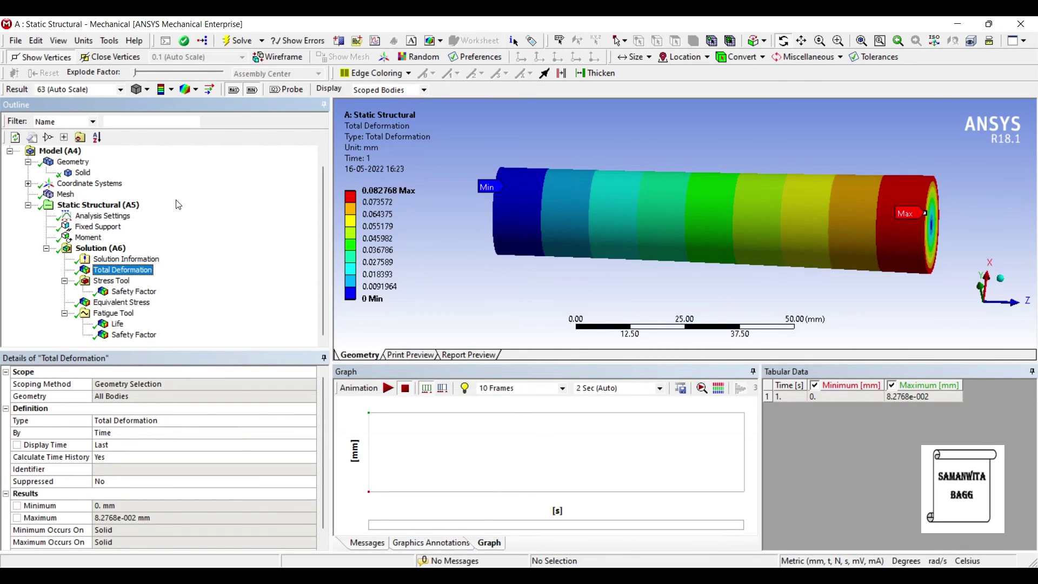